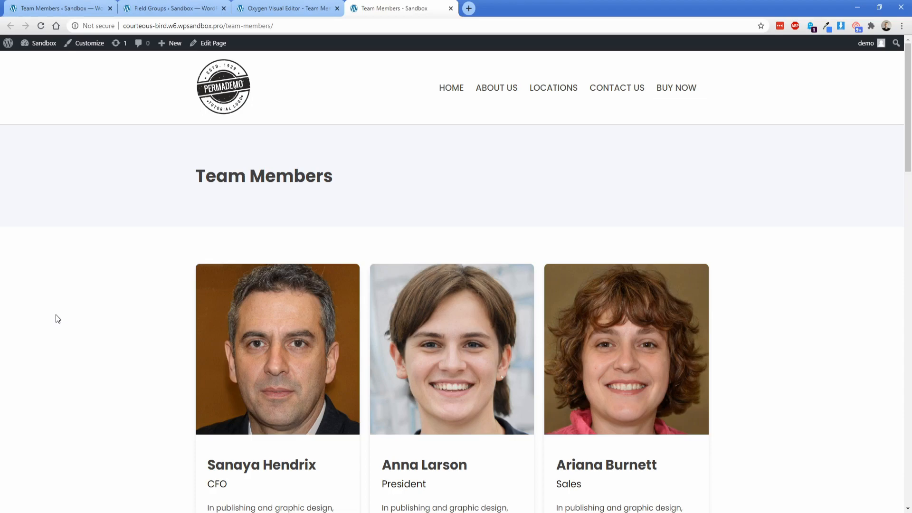
Examine the published Team Members page and the custom fields on the CFO's team member entry
scroll(159, 292, "down", 3)
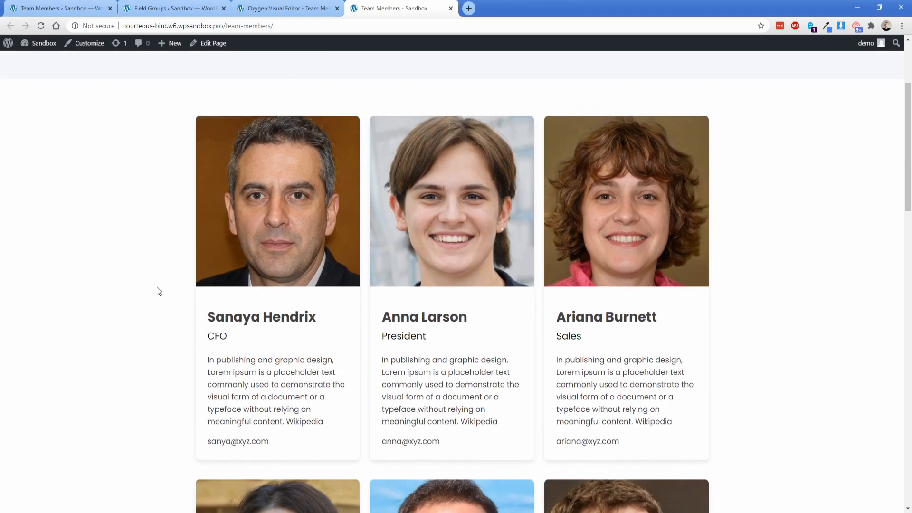
scroll(150, 333, "down", 5)
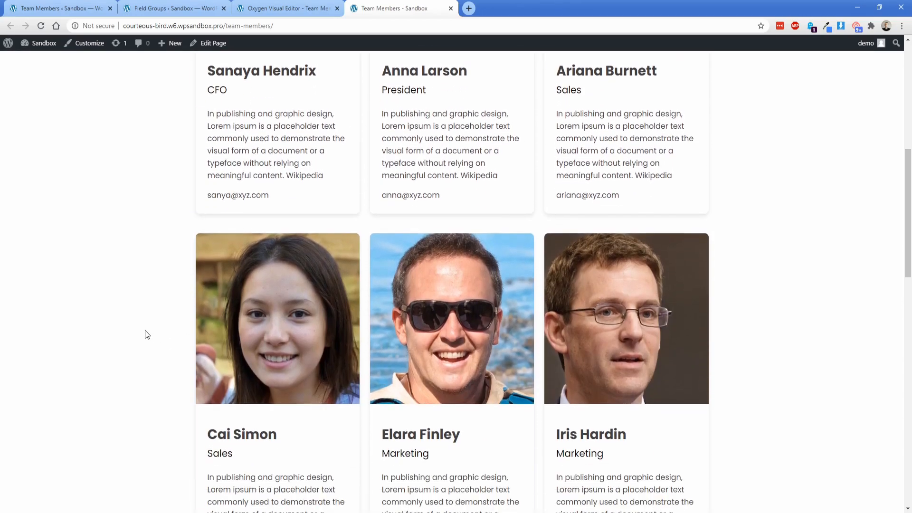
scroll(144, 330, "up", 5)
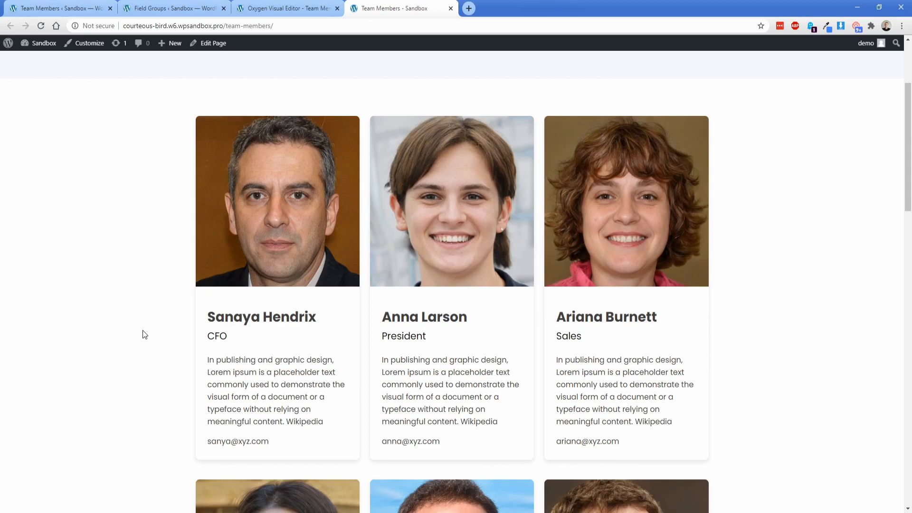
scroll(142, 331, "up", 3)
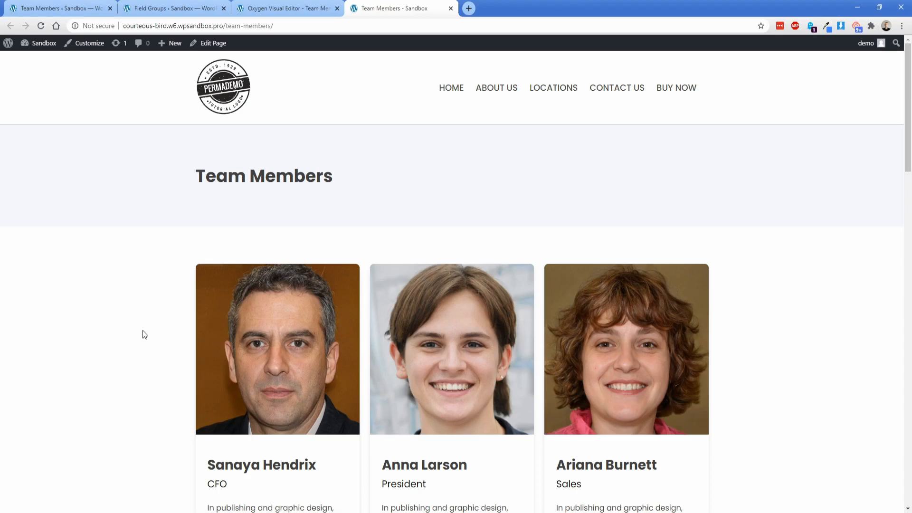
left_click(57, 8)
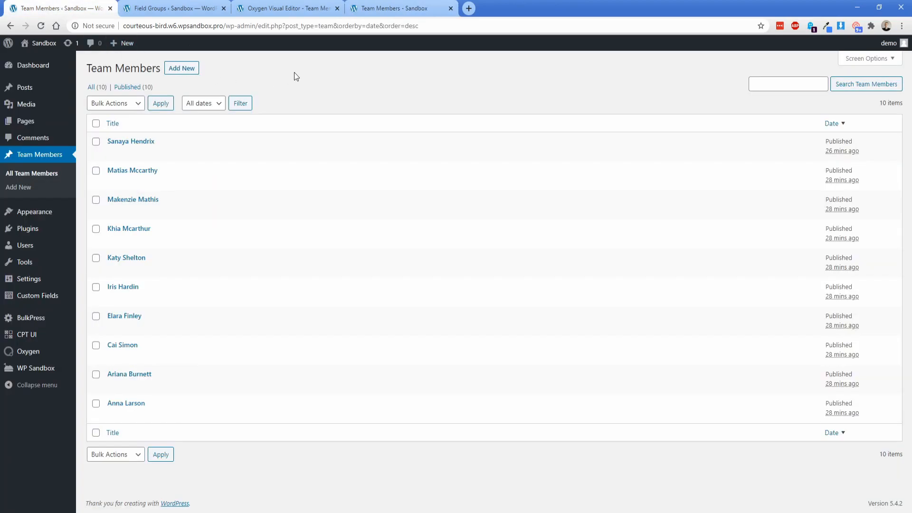
left_click(111, 151)
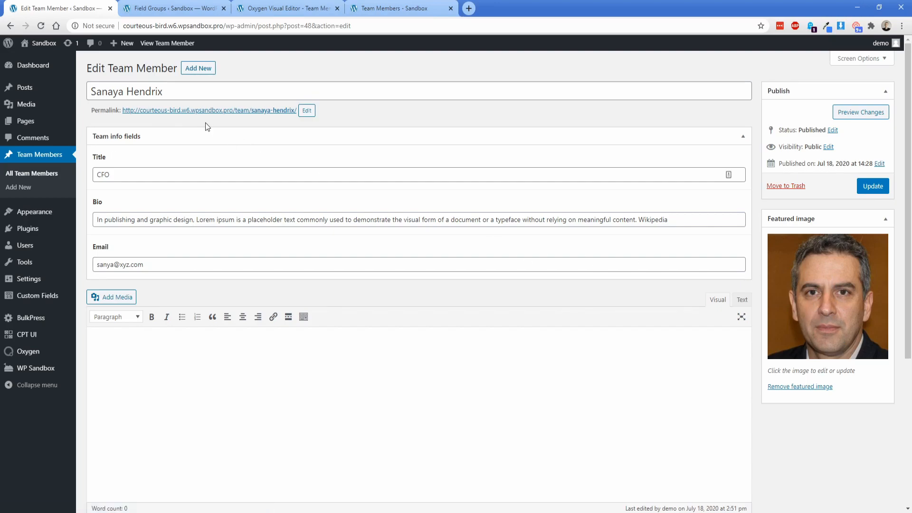
left_click_drag(90, 93, 194, 91)
left_click(193, 92)
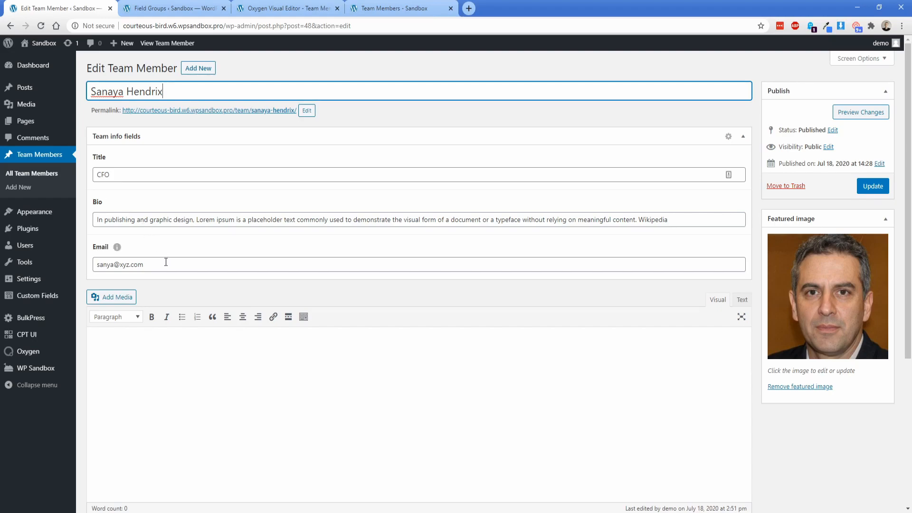
Add a text field labelled Order Value to the Team info fields group, update the group and close it
left_click(173, 9)
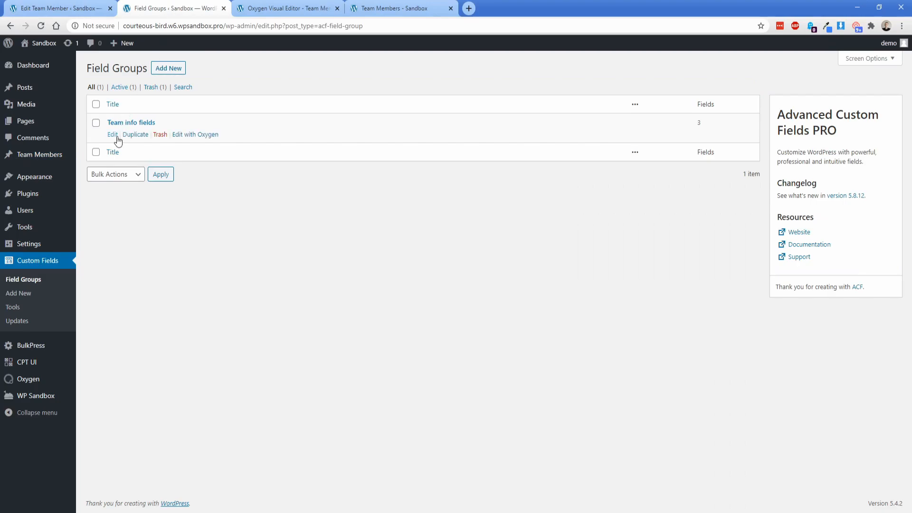
left_click(113, 136)
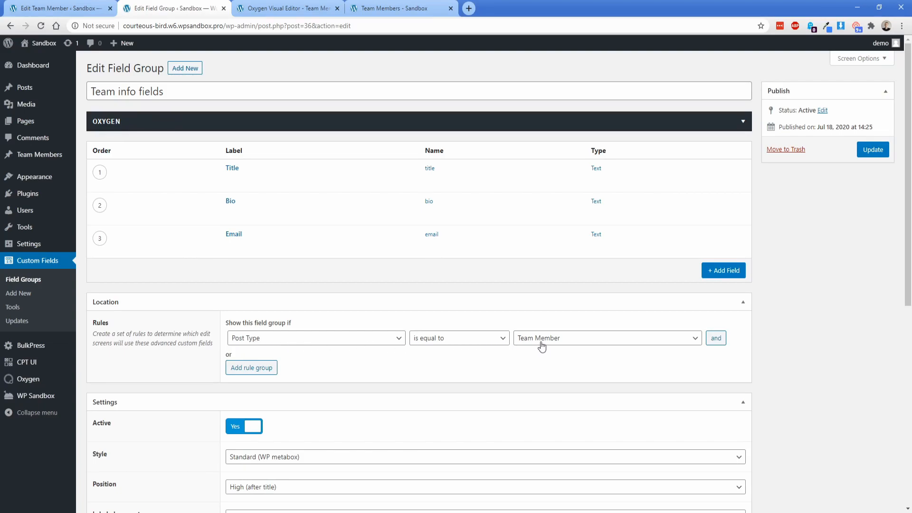
left_click(719, 275)
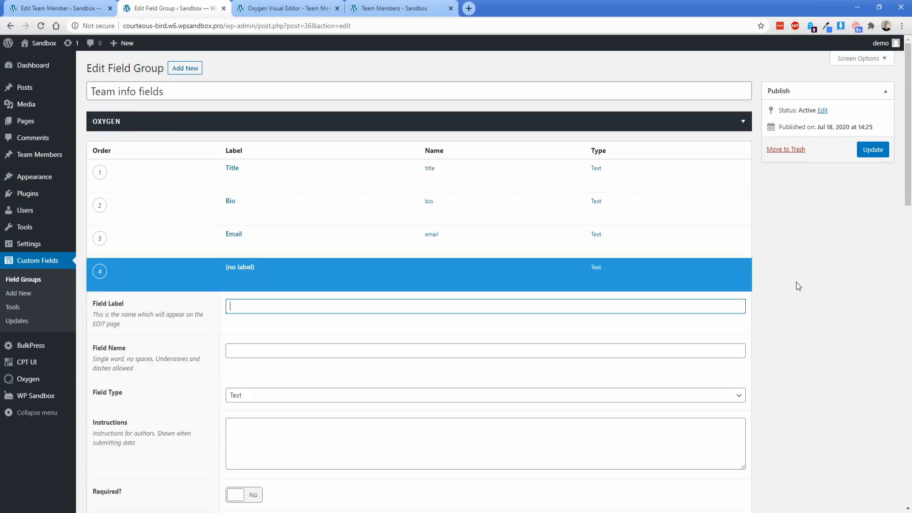
type("Order Value")
key("Tab")
scroll(454, 343, "down", 2)
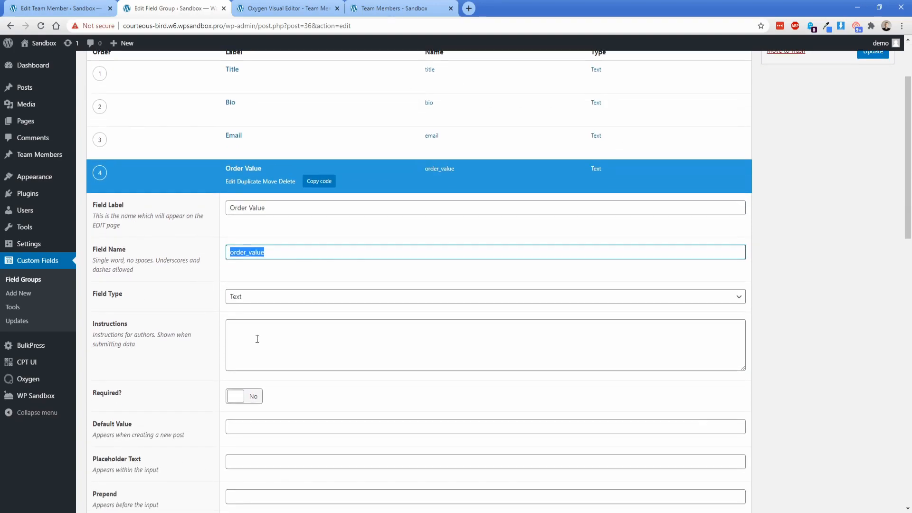
left_click(250, 299)
left_click(252, 319)
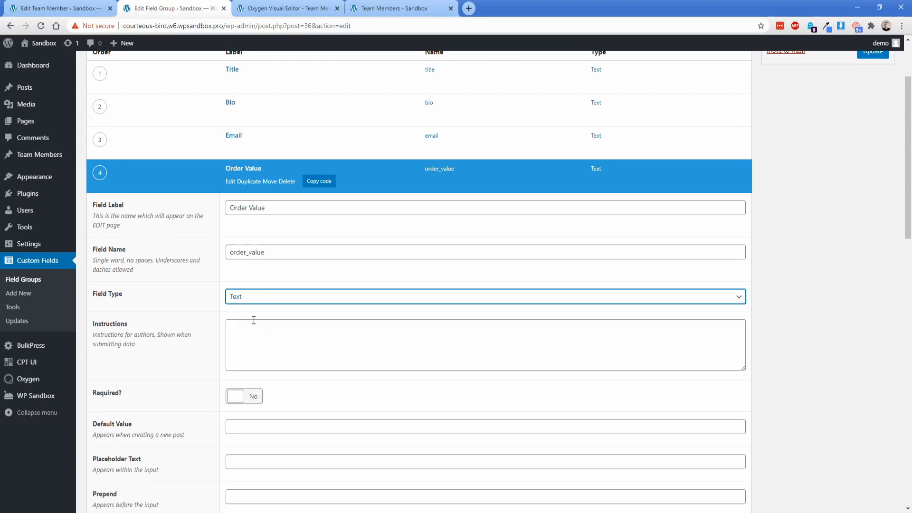
scroll(594, 330, "up", 2)
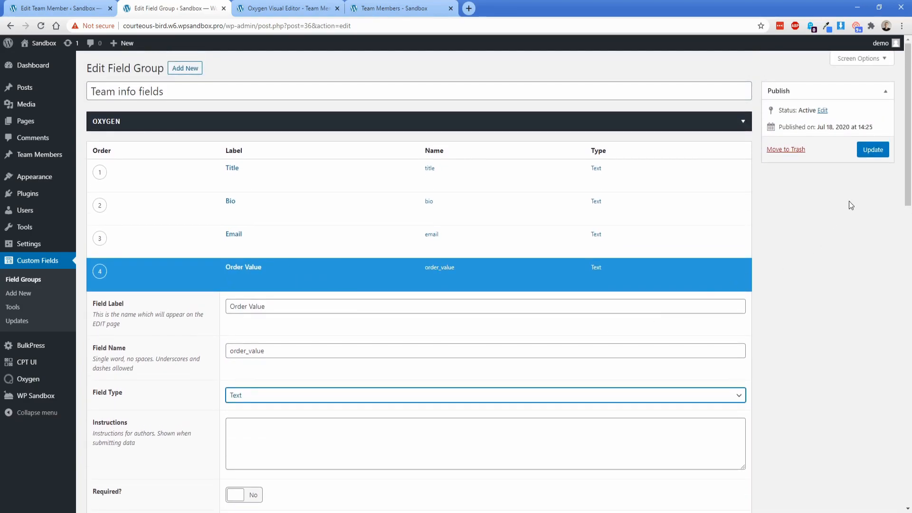
left_click(872, 149)
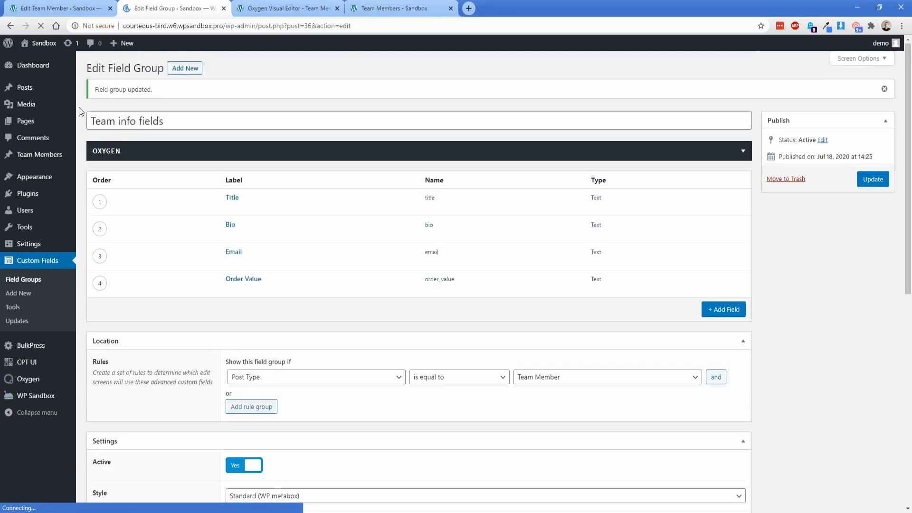
left_click(224, 8)
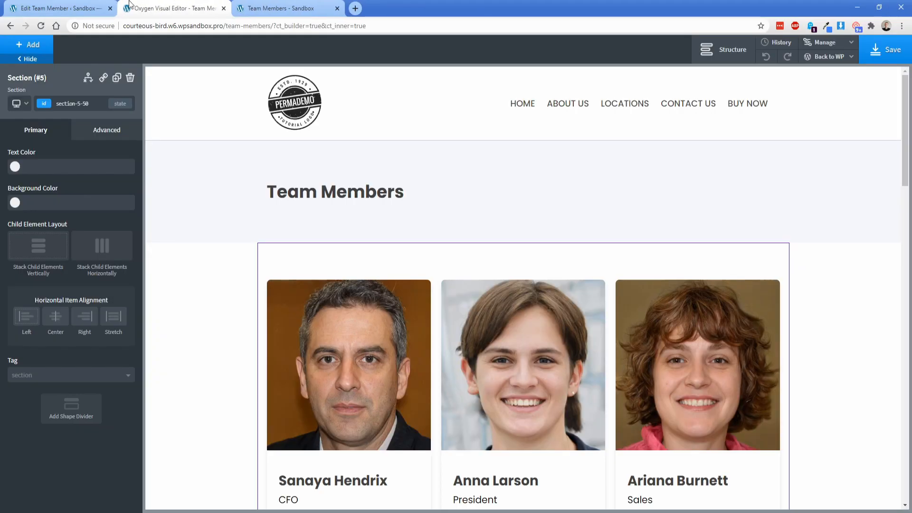
Open the first two listed team members for editing, set the CFO's Order Value to 50 and update that entry
left_click(57, 8)
left_click(54, 180)
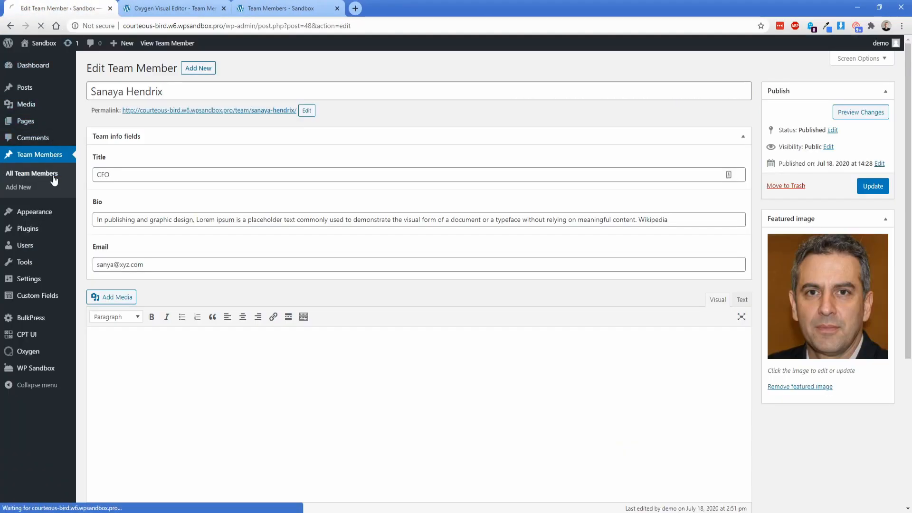
middle_click(111, 154)
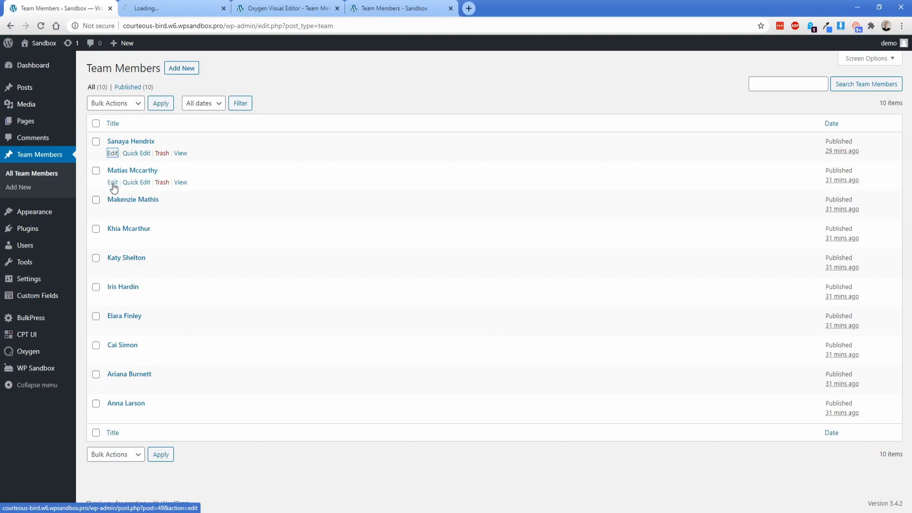
middle_click(112, 183)
left_click(148, 11)
left_click(131, 312)
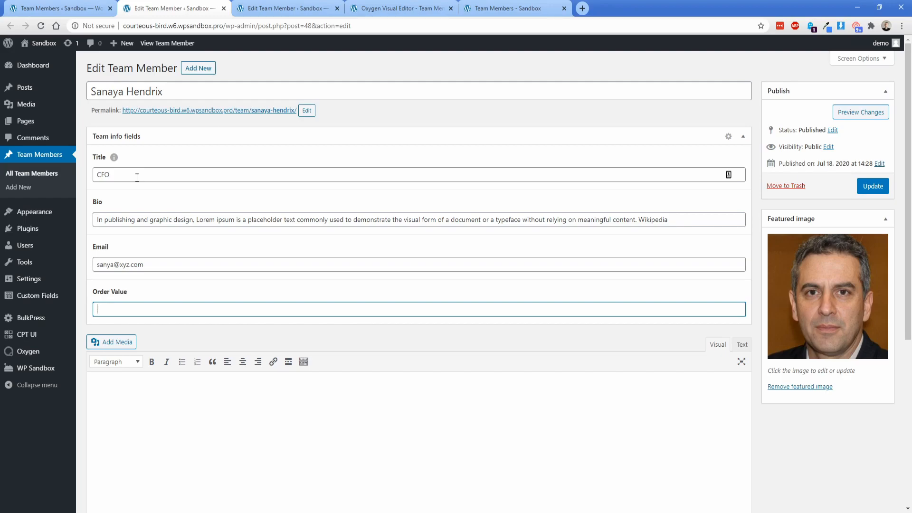
type("50")
left_click(873, 187)
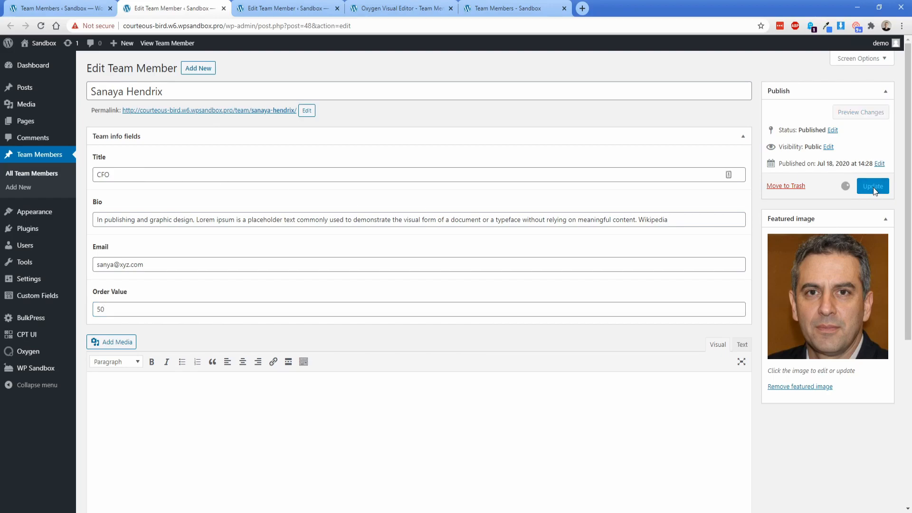
Set the Order Value of the second listed team member, in Marketing, to 30 and update the entry
left_click(266, 7)
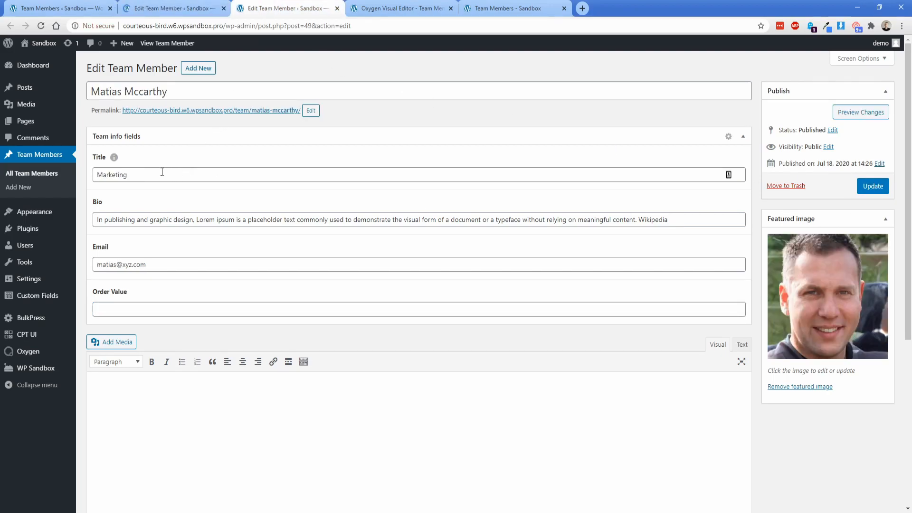
left_click(169, 314)
type("30")
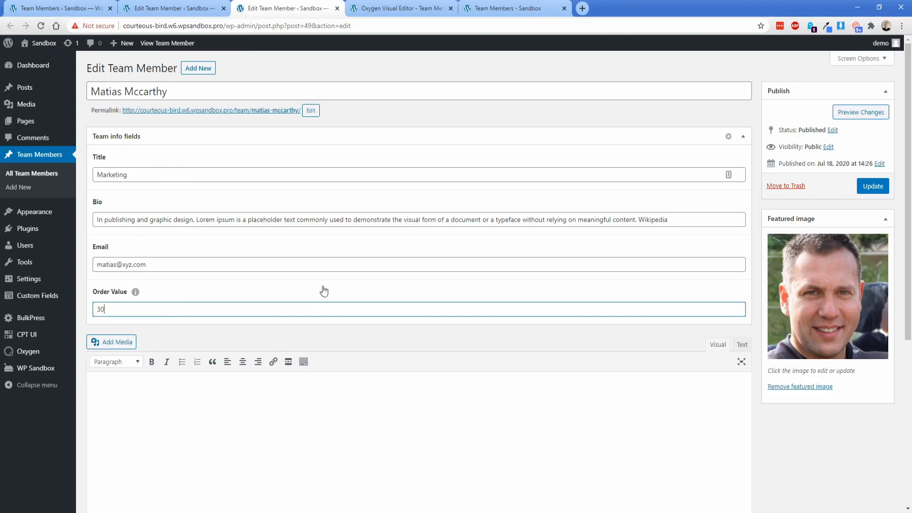
left_click(871, 190)
Set the President's Order Value to 60, update the entry and close the open team member editors
left_click(86, 8)
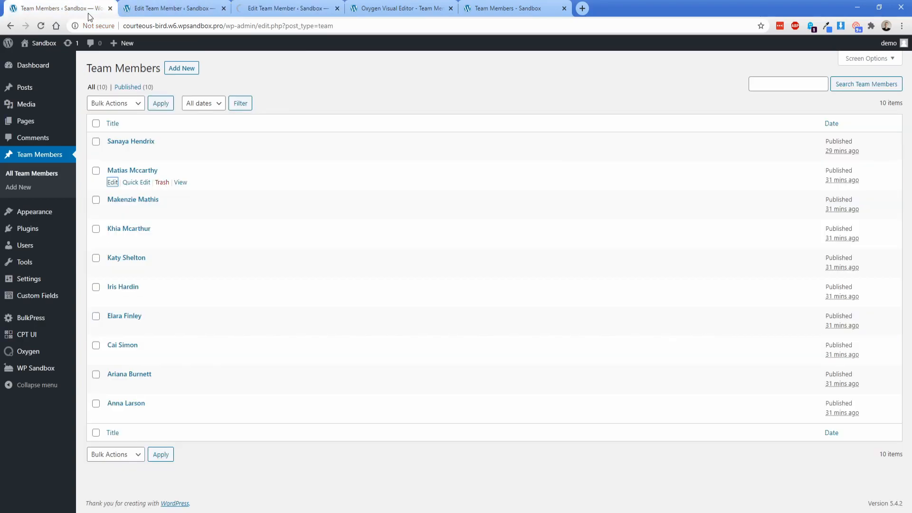
middle_click(112, 416)
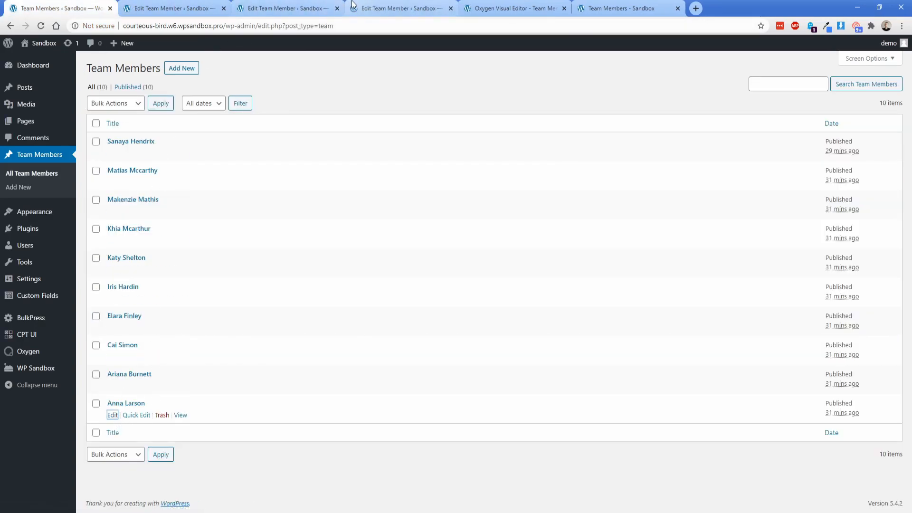
left_click(399, 8)
left_click(155, 309)
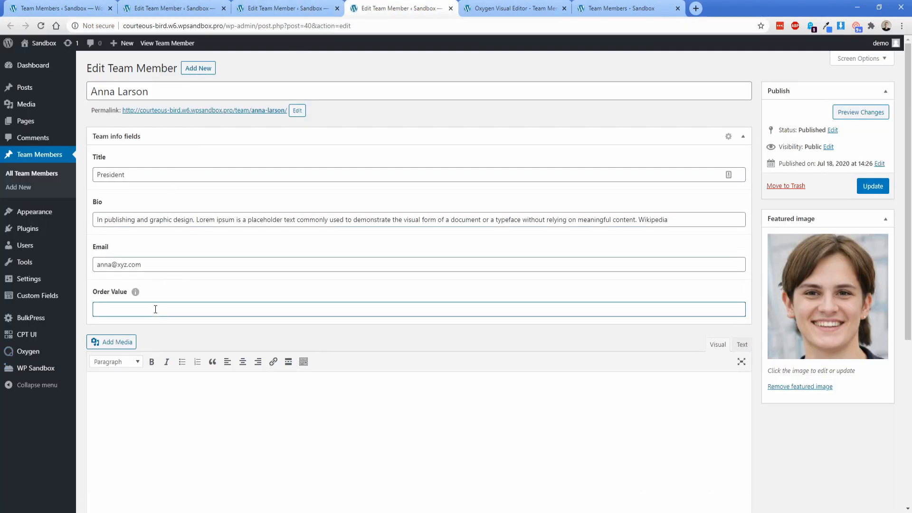
type("60")
left_click(877, 186)
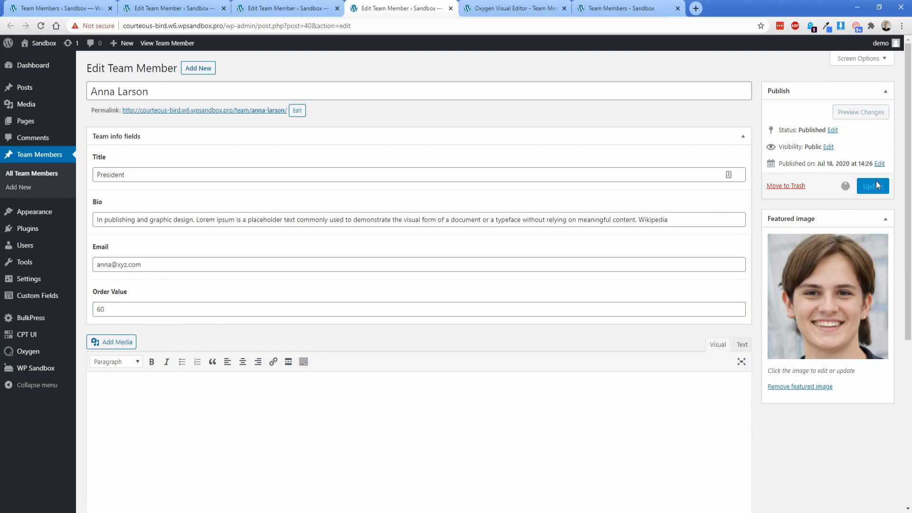
left_click(223, 9)
left_click(223, 8)
left_click(223, 9)
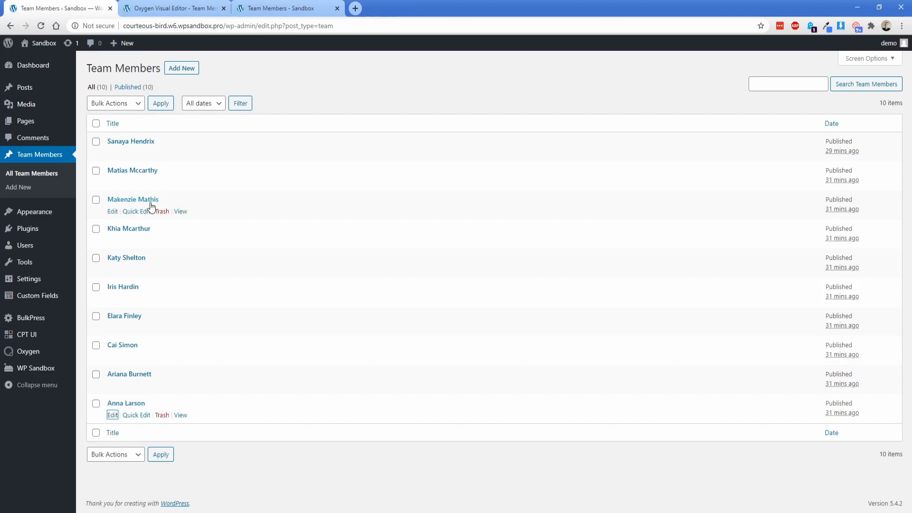
Open the fourth to sixth listed team members for editing, set the fourth one's Order Value to 35 and update it
middle_click(112, 241)
middle_click(112, 269)
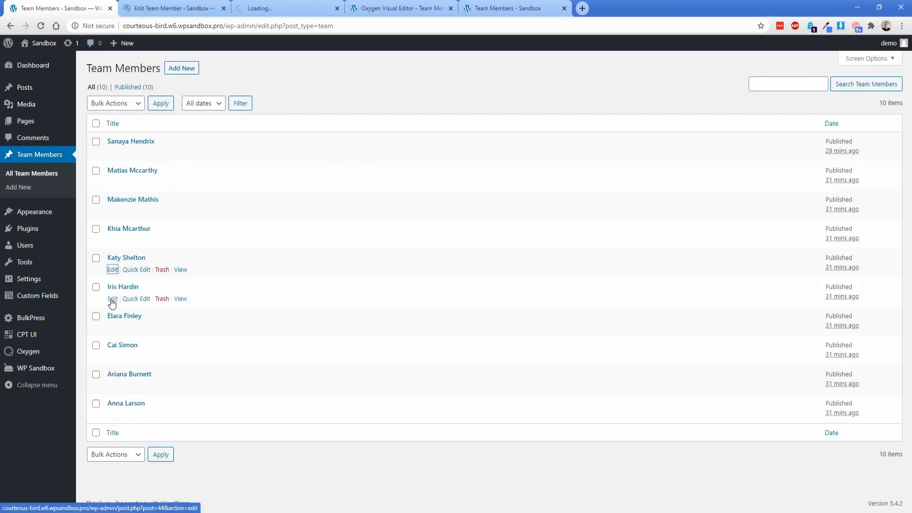
middle_click(112, 299)
left_click(169, 8)
left_click(172, 310)
type("35")
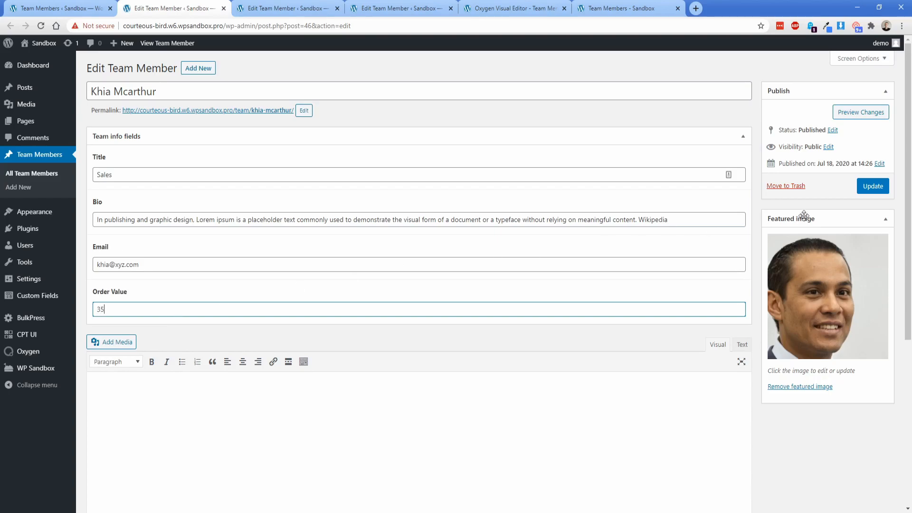
left_click(862, 187)
Set the fifth listed team member's Order Value to 30 and update the entry
left_click(300, 4)
left_click(173, 306)
type("30")
left_click(873, 186)
Set the sixth listed team member's Order Value to 25, update the entry and close the three team member editors
left_click(399, 8)
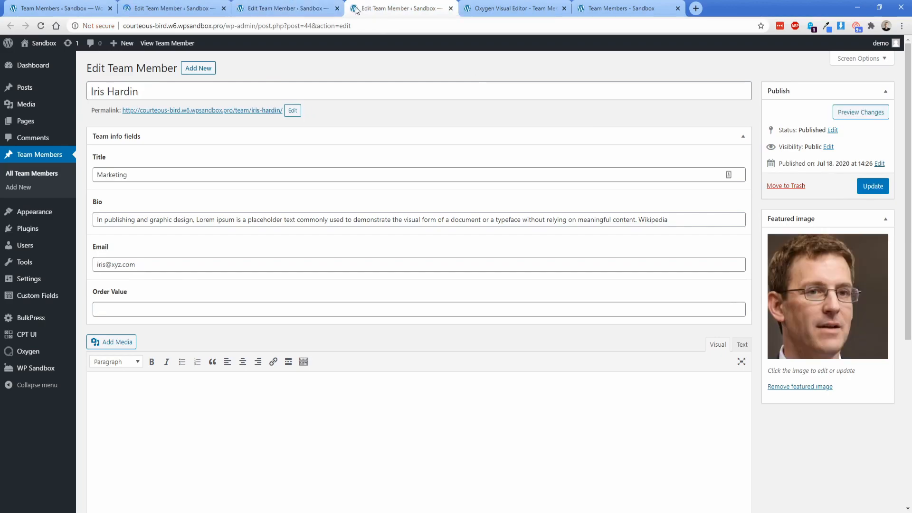
left_click(149, 309)
type("25")
left_click(874, 186)
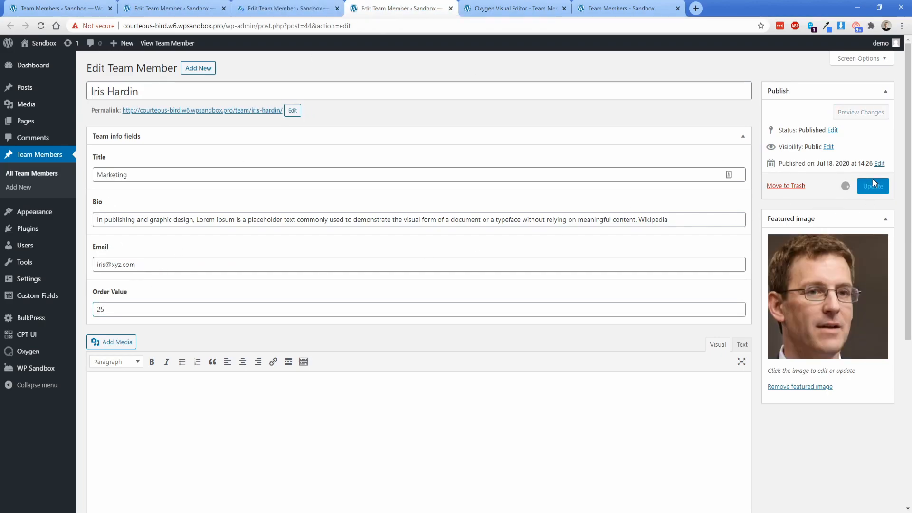
left_click(223, 8)
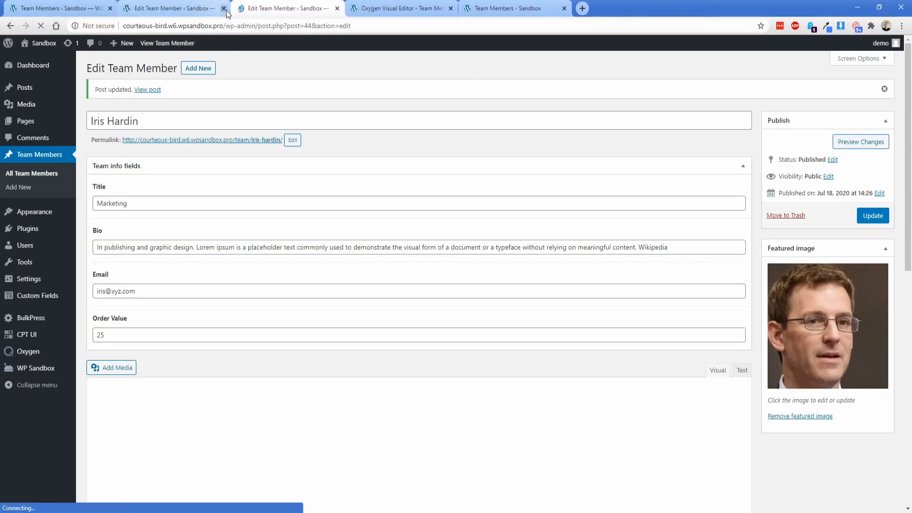
left_click(223, 8)
left_click(223, 8)
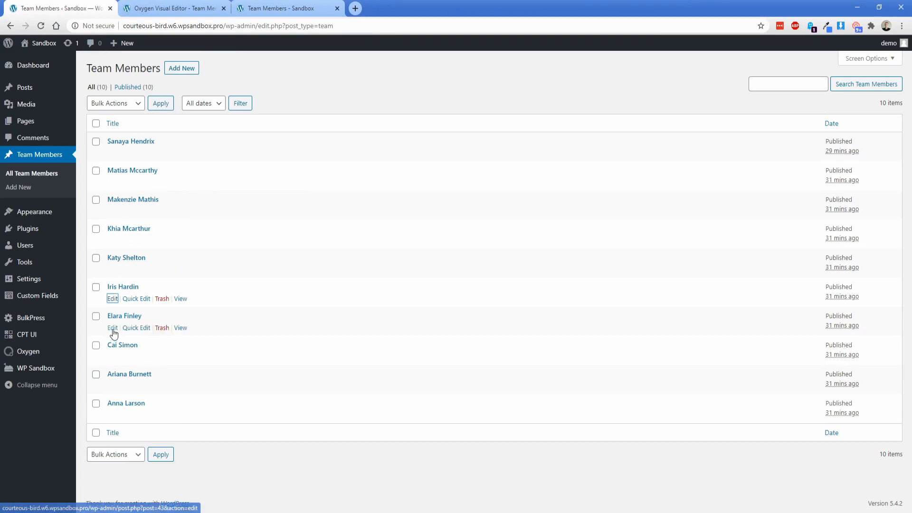
Open the seventh to ninth listed team members for editing, set the seventh one's Order Value to 20 and update it
middle_click(113, 328)
middle_click(113, 357)
middle_click(113, 386)
left_click(162, 6)
left_click(175, 306)
type("20")
left_click(859, 183)
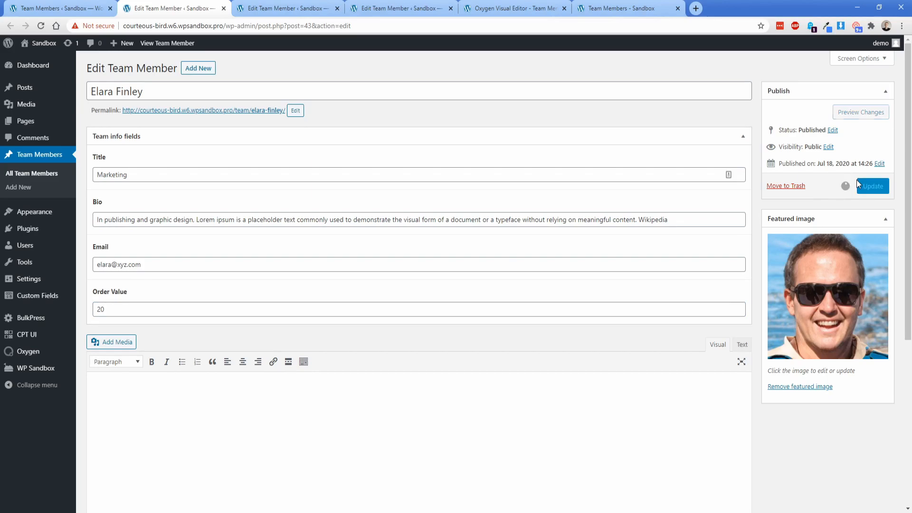
Set the eighth listed team member's Order Value to 15 and update the entry
left_click(285, 8)
left_click(135, 311)
type("10")
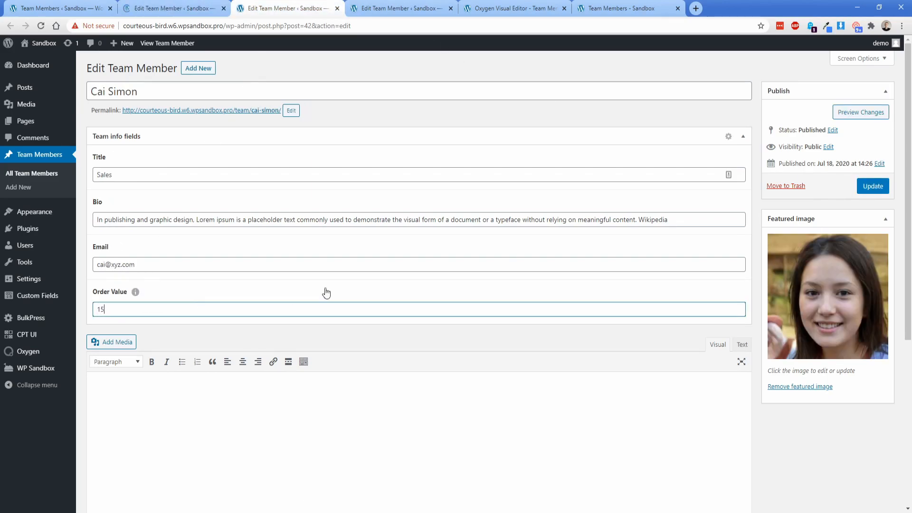
left_click(869, 190)
Set the ninth listed team member's Order Value to 10 and update the entry
left_click(399, 8)
left_click(171, 309)
type("10")
left_click(879, 188)
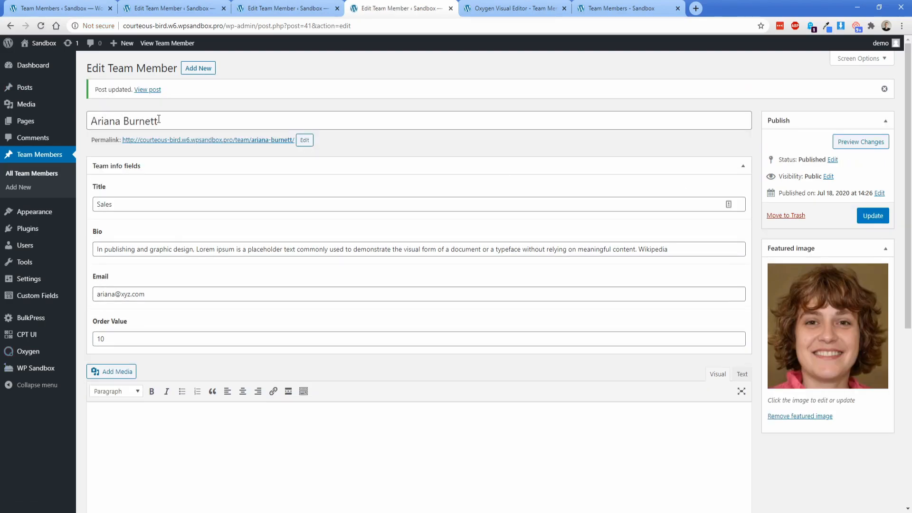
Close the three open team member editors and switch to the Oxygen editor of the Team Members page
left_click(96, 7)
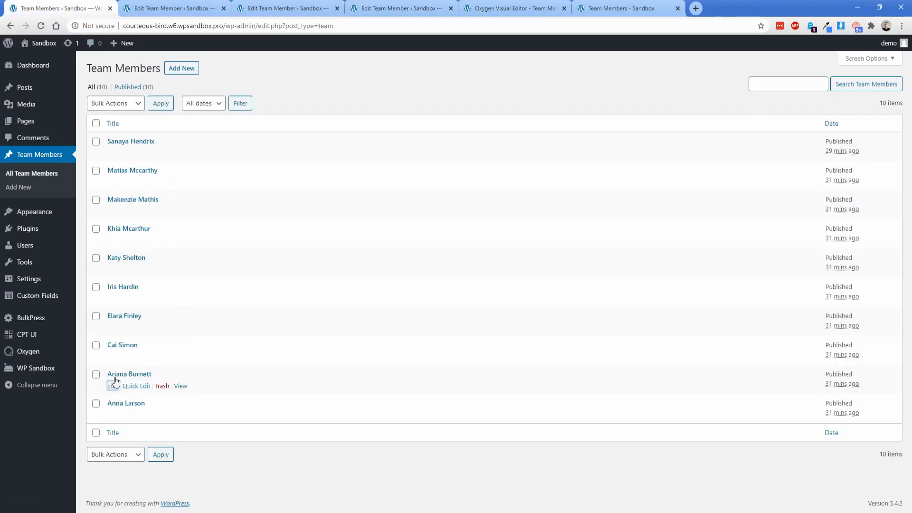
left_click(255, 67)
left_click(223, 9)
left_click(223, 9)
left_click(224, 8)
left_click(190, 9)
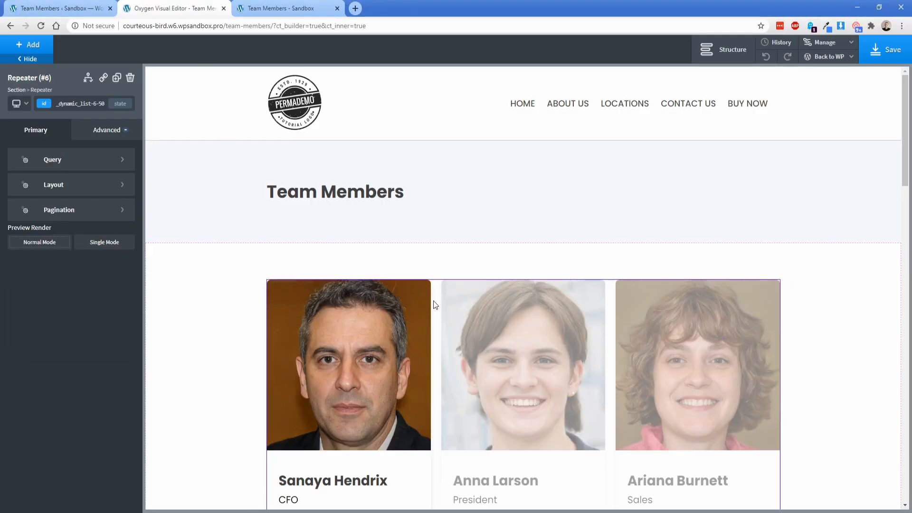
Examine the Post Type and Order By options in the repeater's custom query settings
left_click(66, 166)
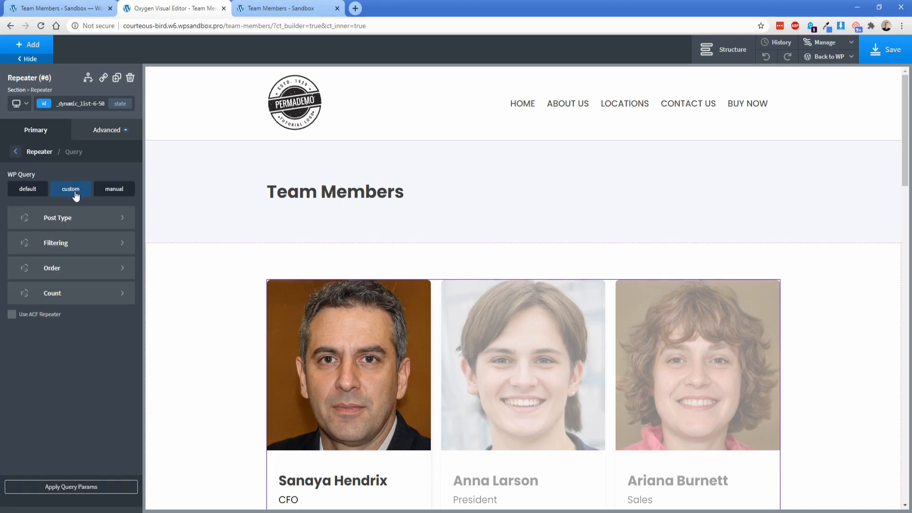
left_click(67, 217)
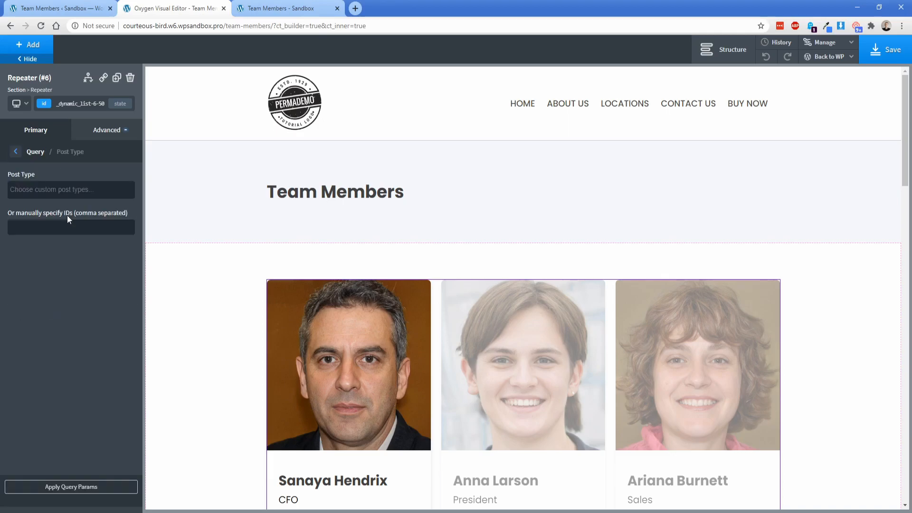
left_click(15, 151)
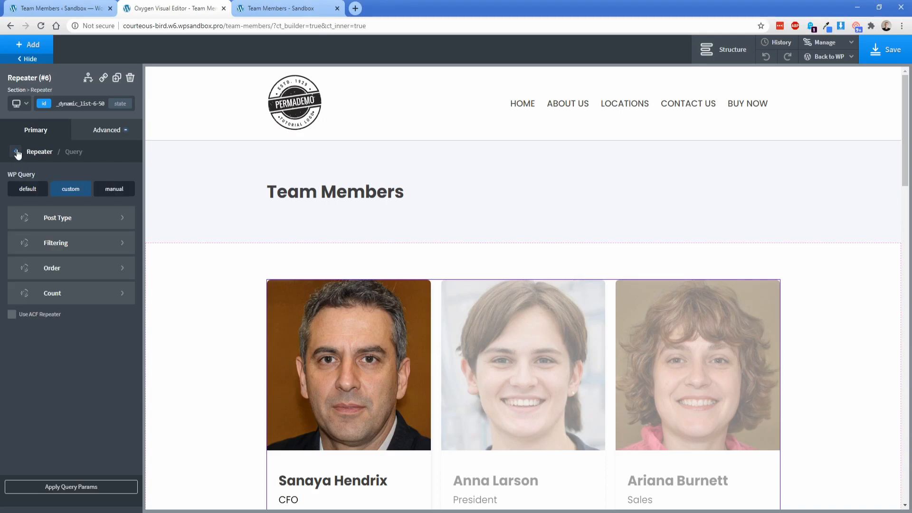
left_click(62, 268)
left_click(62, 191)
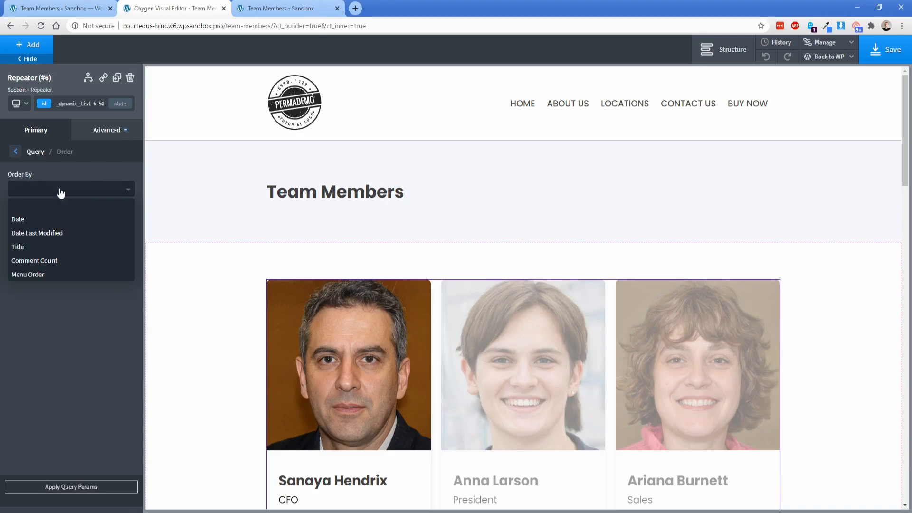
left_click(53, 304)
left_click(16, 153)
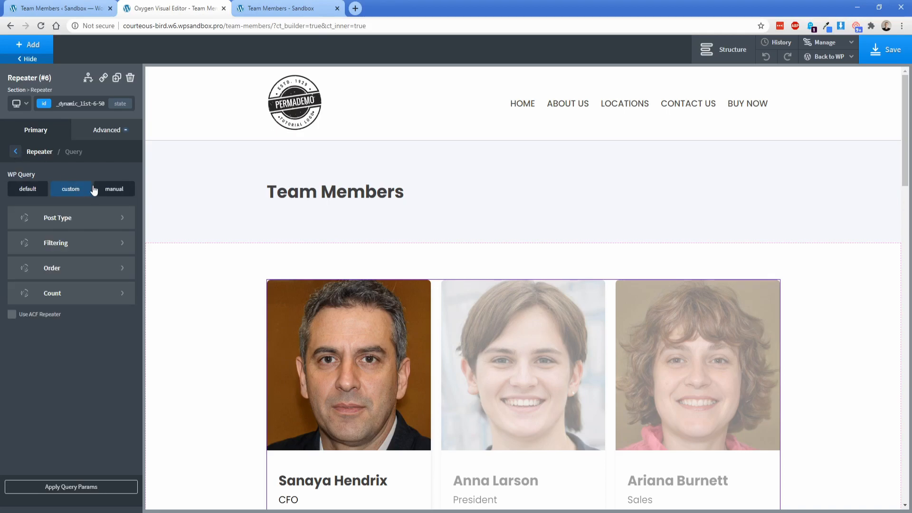
Switch the repeater's WP Query to manual and apply the prefilled query parameters
left_click(116, 189)
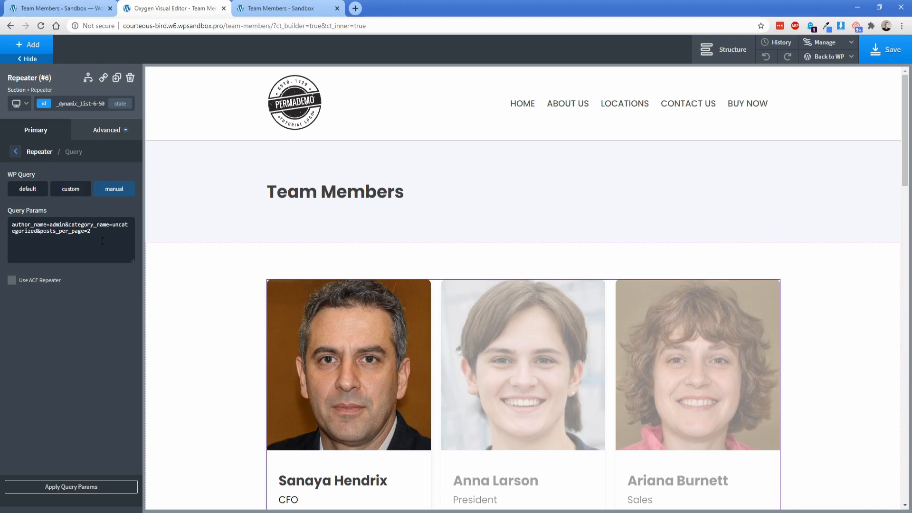
left_click_drag(13, 225, 107, 237)
left_click(106, 244)
left_click(107, 484)
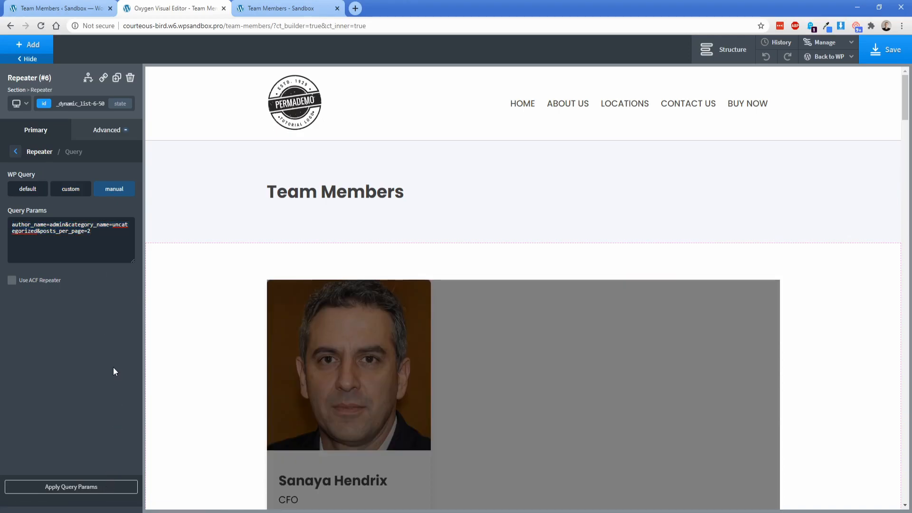
scroll(227, 299, "down", 2)
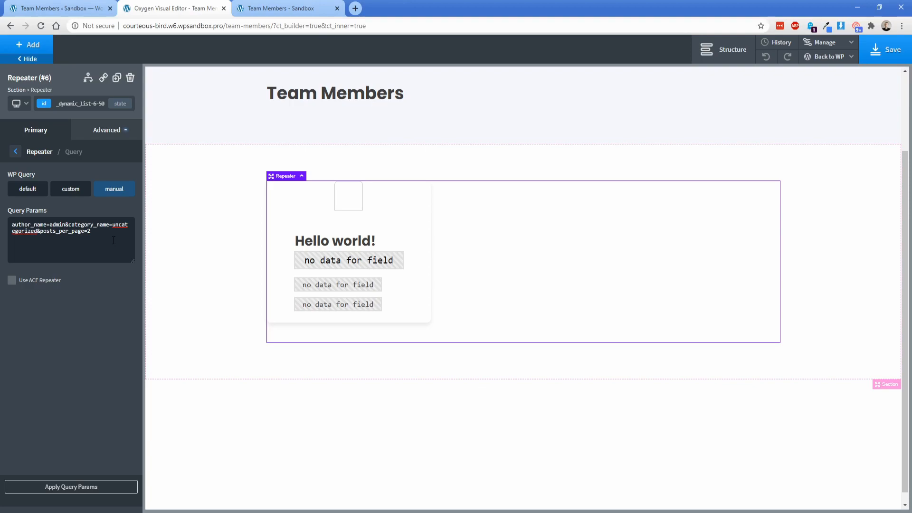
Replace the repeater's query parameters with post_type=team and apply them
key("ctrl+a")
key("BackSpace")
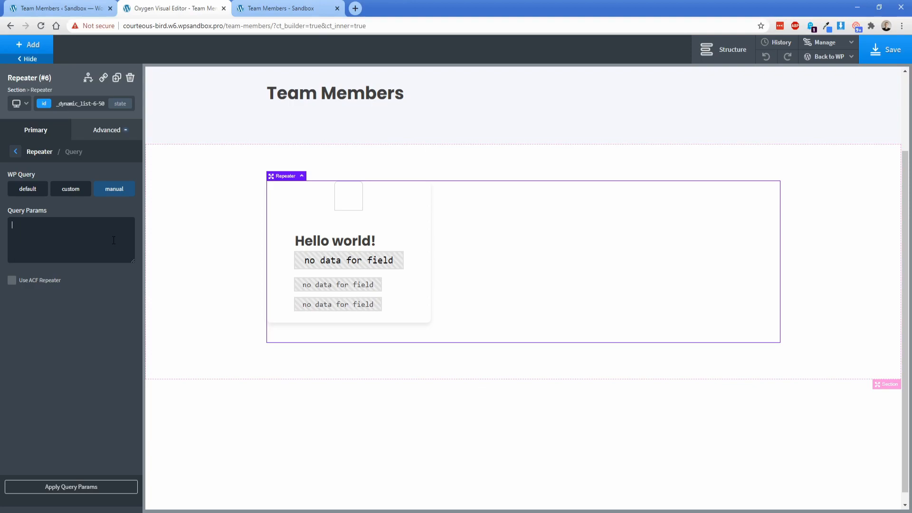
type("post_type=team")
left_click(66, 489)
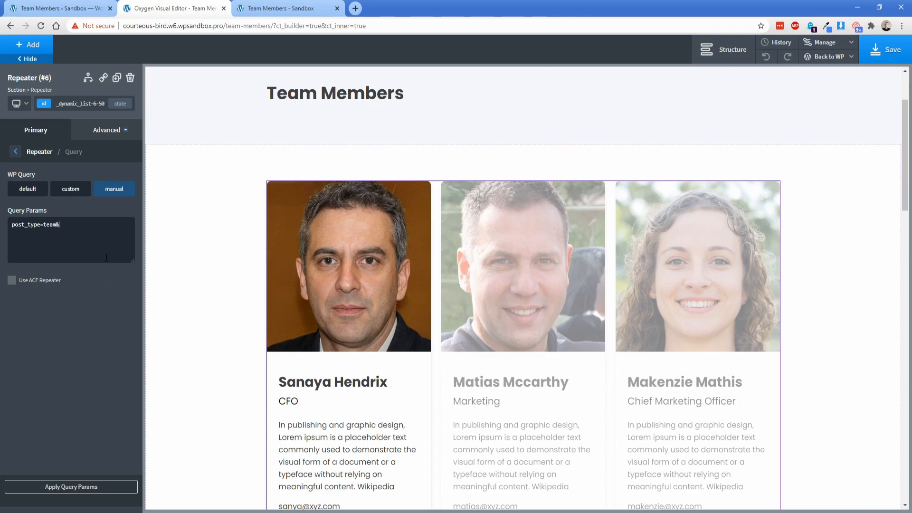
Append &orderby=meta_value&meta_key=order_value to the query parameters, copying the field name from the Team info fields group, and apply them
type("orderby=meta_value&meta_key=")
left_click(98, 6)
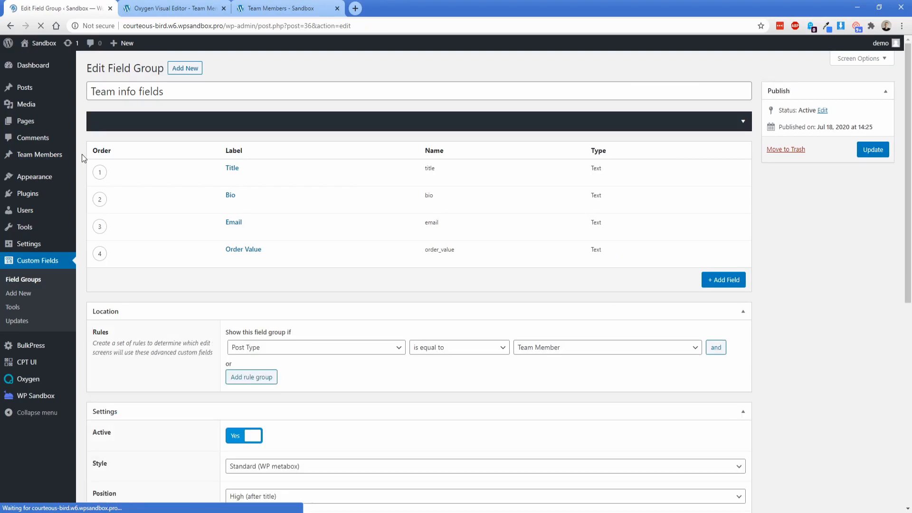
left_click(445, 269)
left_click(193, 10)
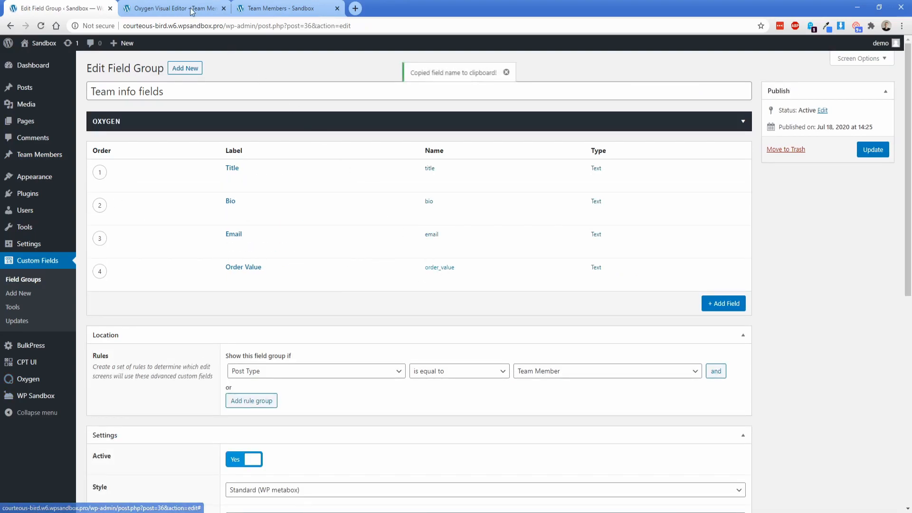
key("ctrl+v")
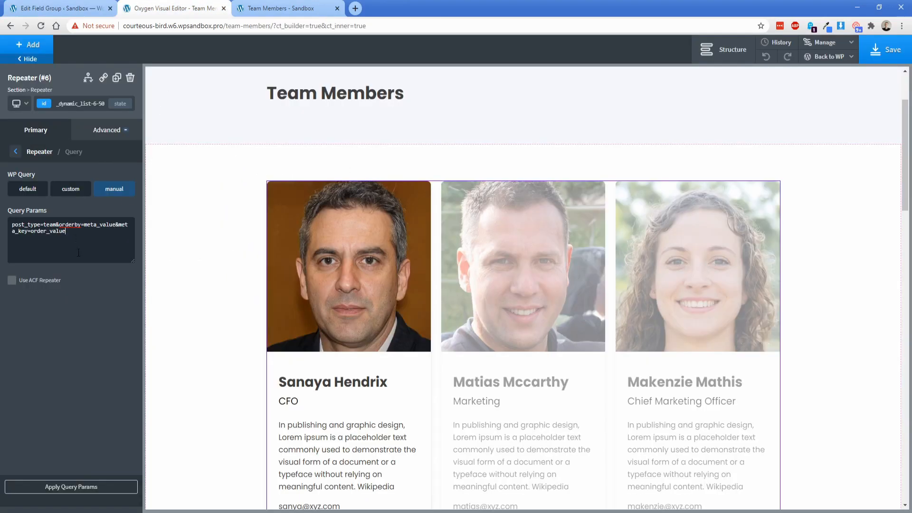
left_click(90, 488)
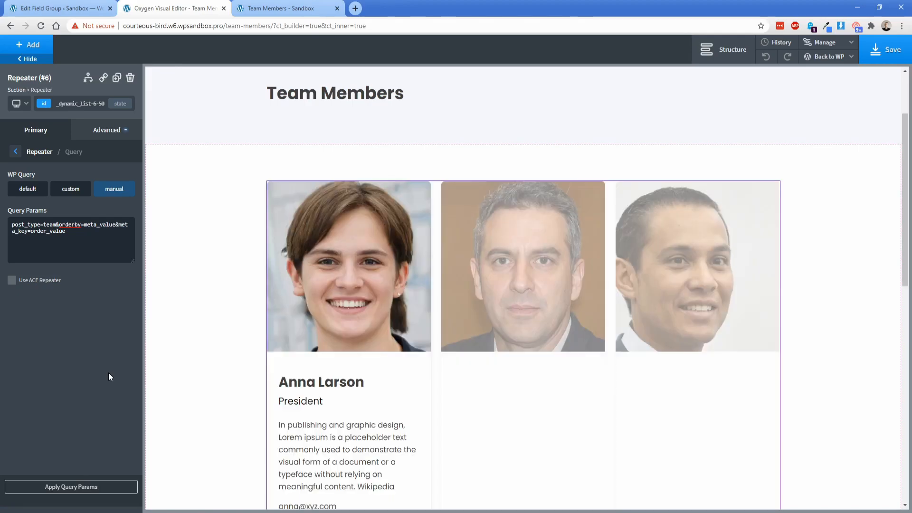
Save the Oxygen page and reload the live Team Members page to inspect the card order down to the last member
scroll(194, 315, "down", 2)
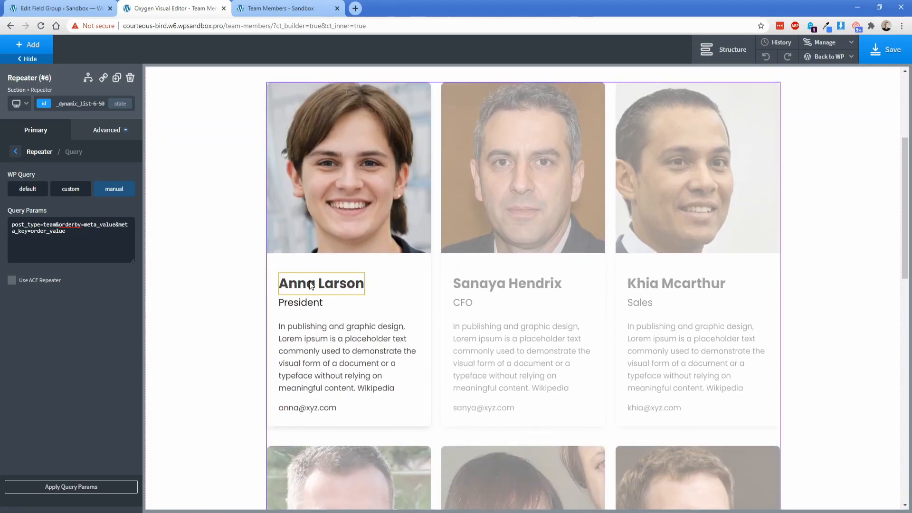
left_click(883, 54)
left_click(300, 7)
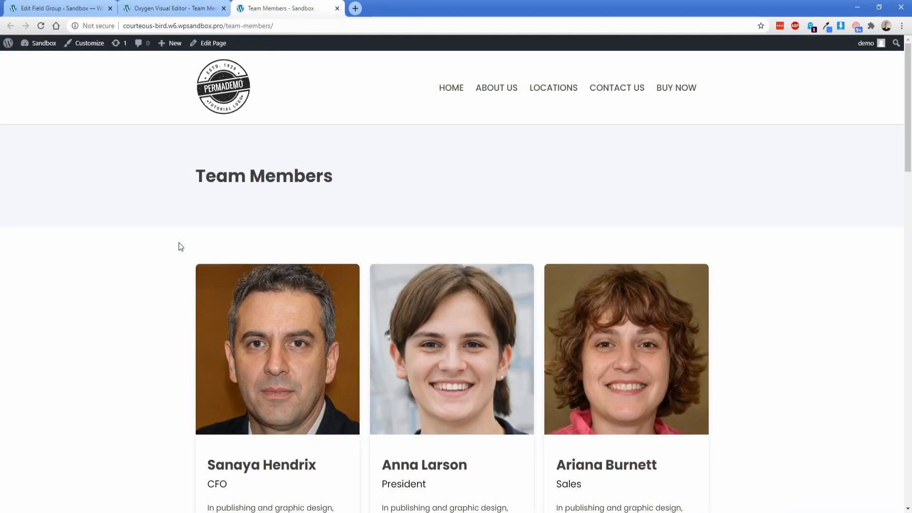
key("F5")
scroll(164, 240, "down", 3)
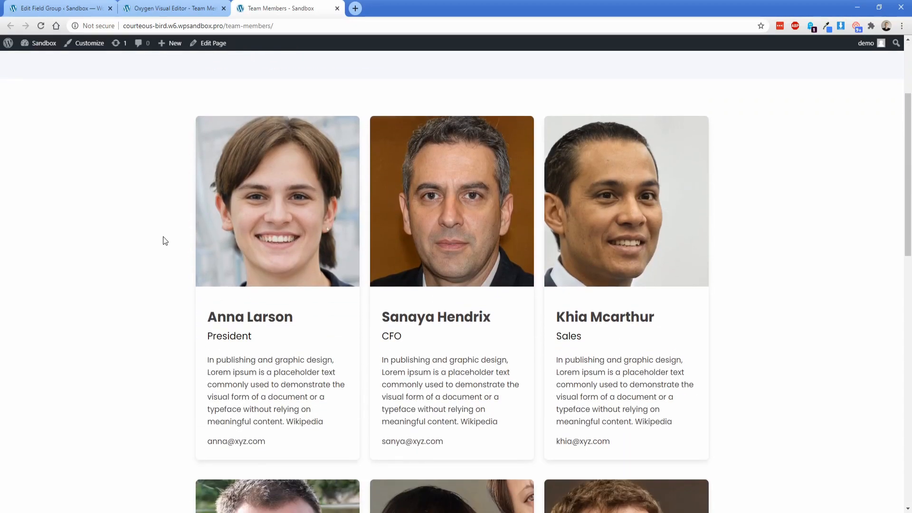
scroll(139, 270, "down", 15)
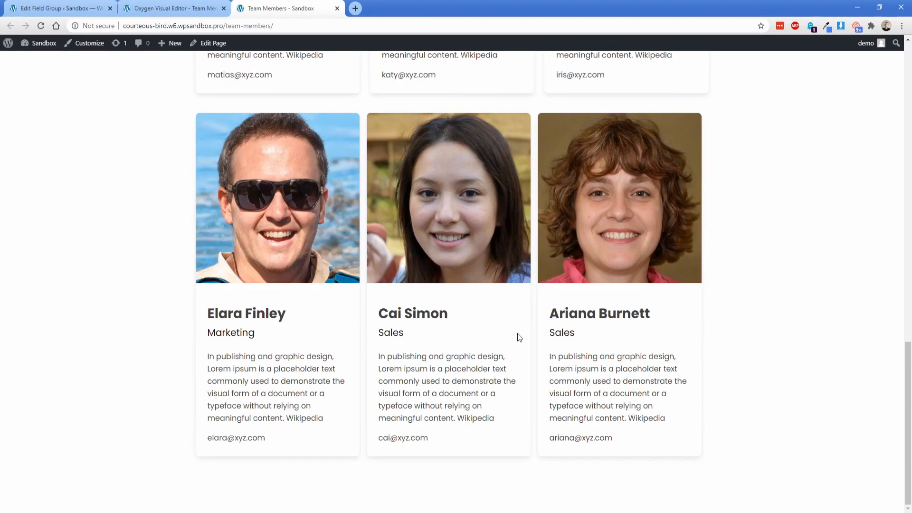
left_click_drag(556, 315, 642, 315)
left_click(673, 322)
Open the admin list of team members and return to the live page to review its last and first cards
left_click(57, 8)
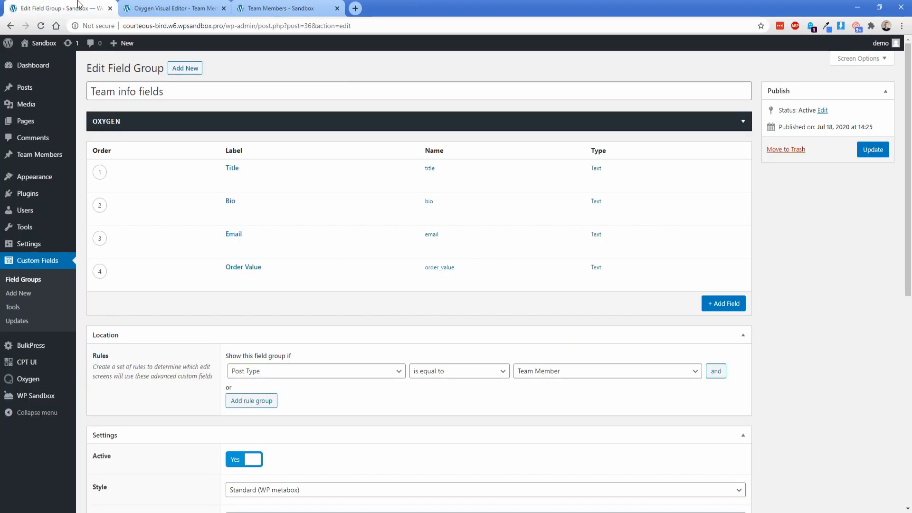
mouse_move(62, 178)
left_click(45, 155)
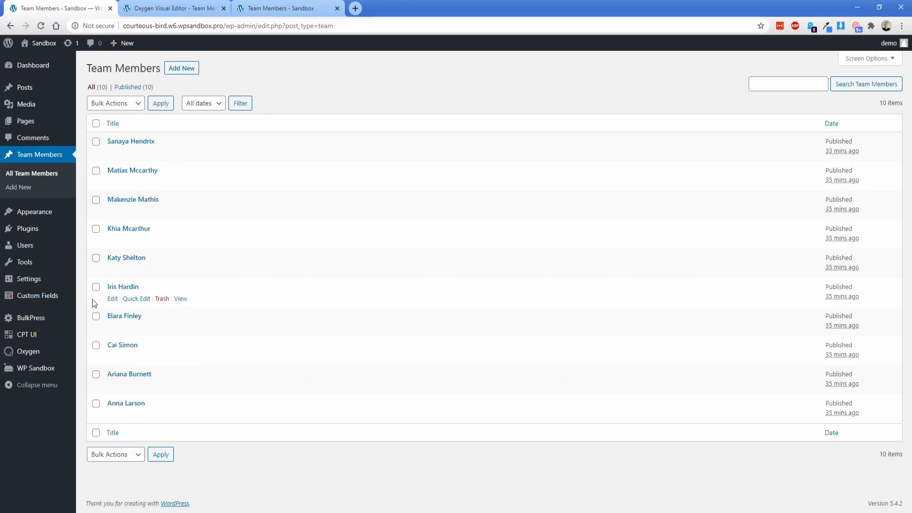
left_click(250, 4)
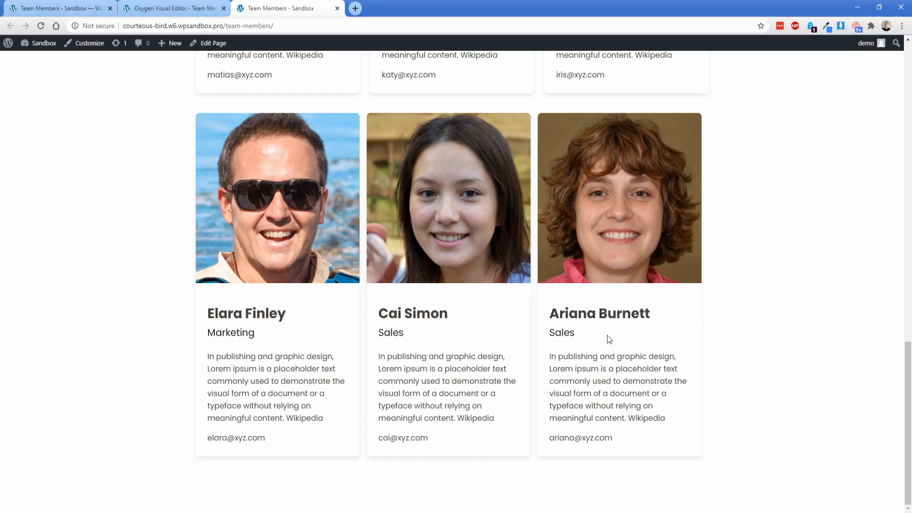
left_click_drag(551, 314, 662, 315)
left_click(664, 318)
scroll(374, 347, "up", 15)
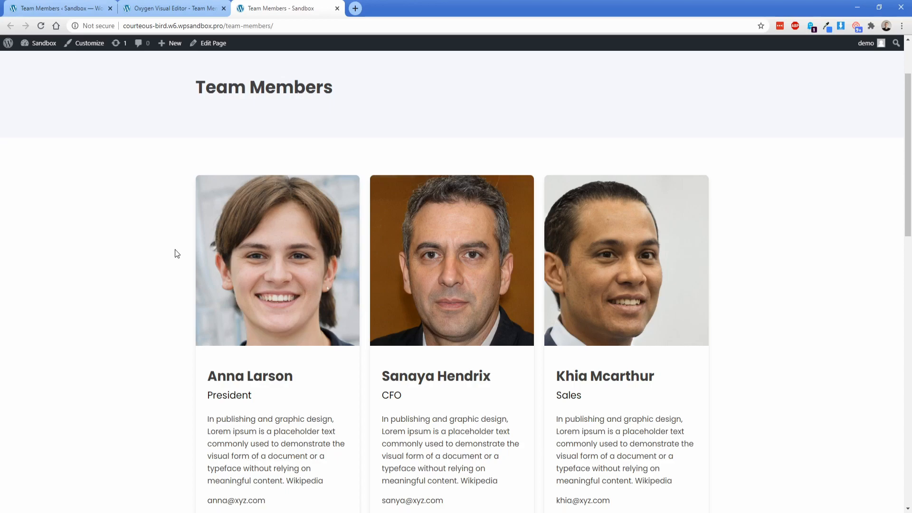
Open the ninth listed team member for editing, set the Order Value to 7 and update the entry
key("ctrl+1")
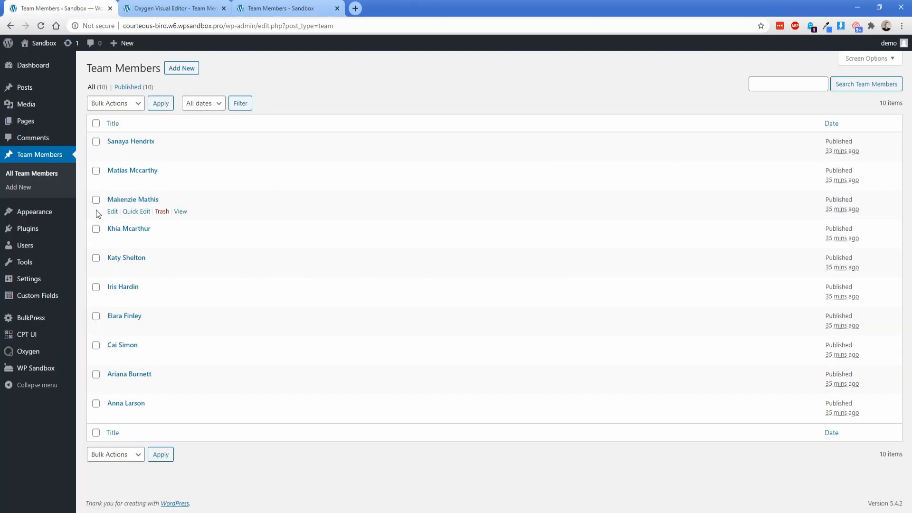
left_click(112, 386)
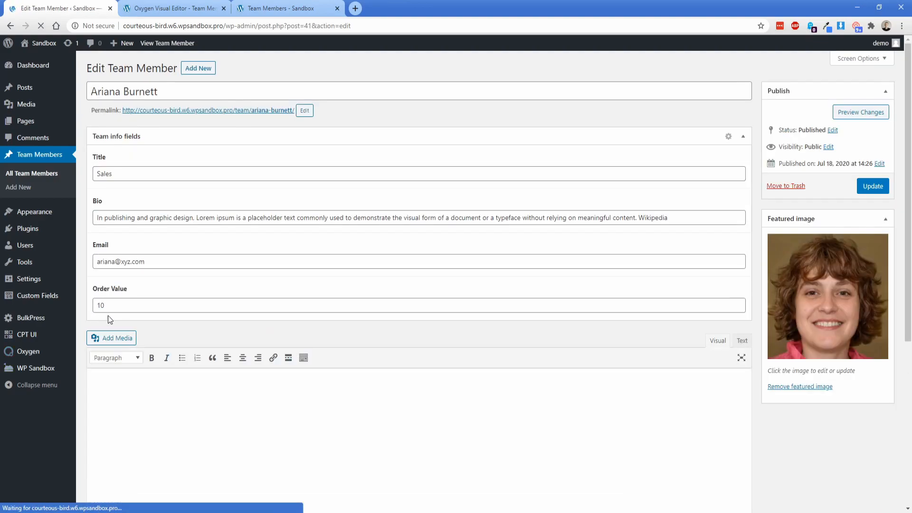
left_click(123, 304)
double_click(123, 305)
type("7")
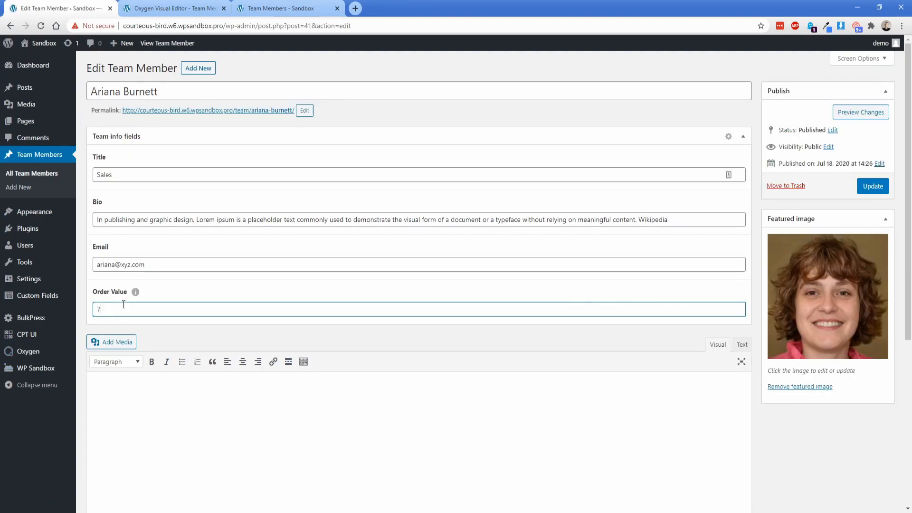
left_click(860, 187)
Reload the live Team Members page and check which member's card comes first
left_click(274, 6)
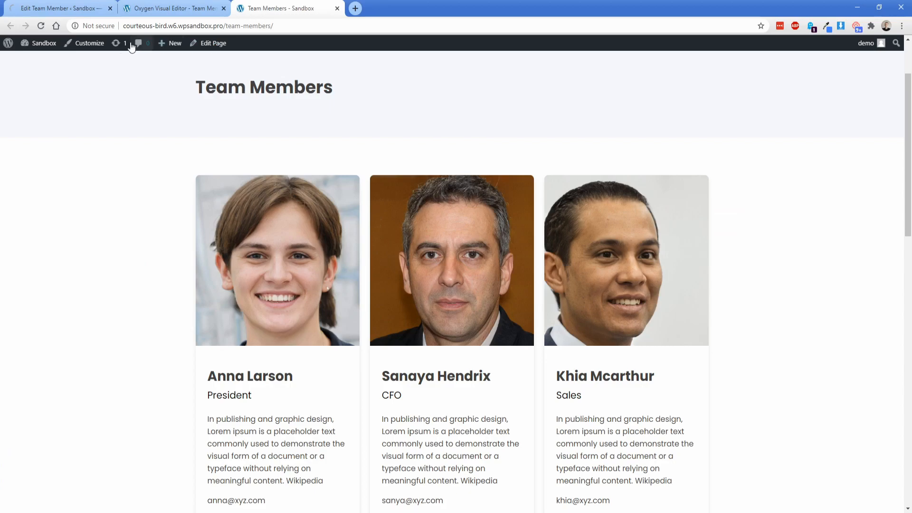
left_click(41, 25)
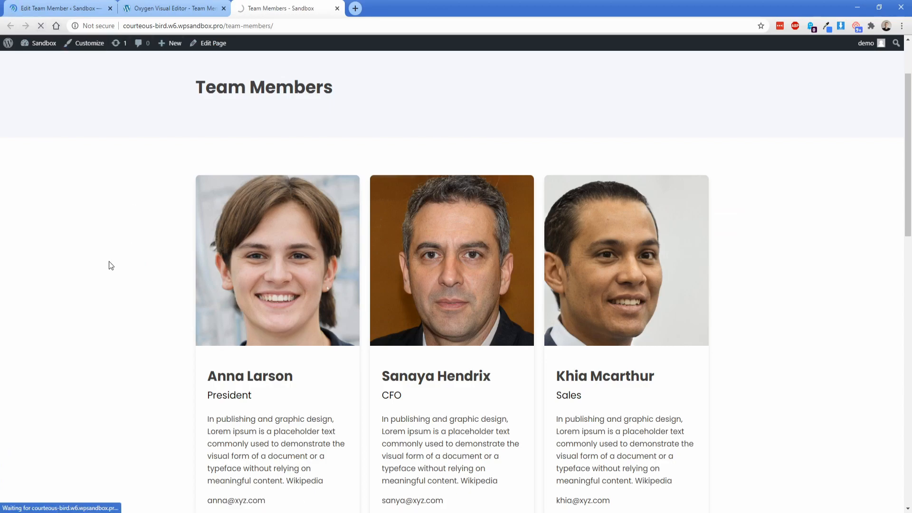
left_click_drag(208, 376, 349, 387)
left_click(325, 382)
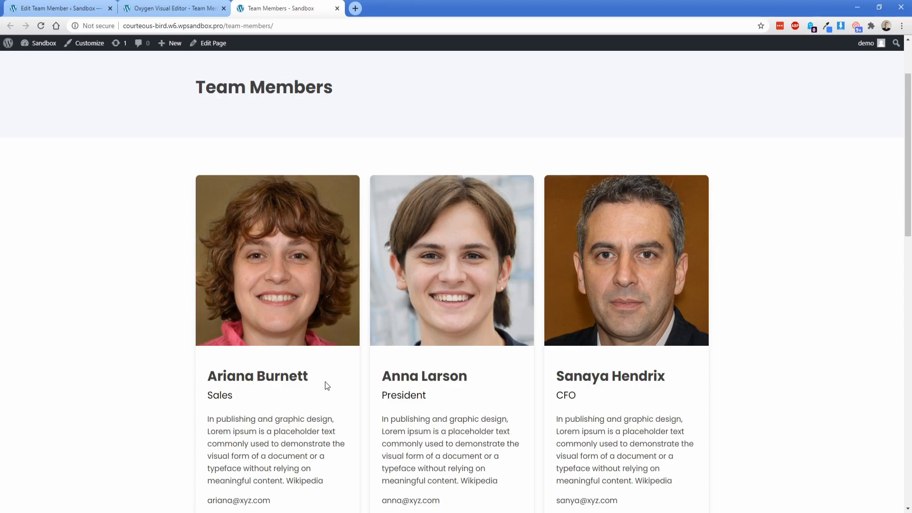
Set the Order Value of the team member open for editing to 120 and update the entry
left_click(56, 12)
double_click(155, 338)
type("120")
left_click(872, 215)
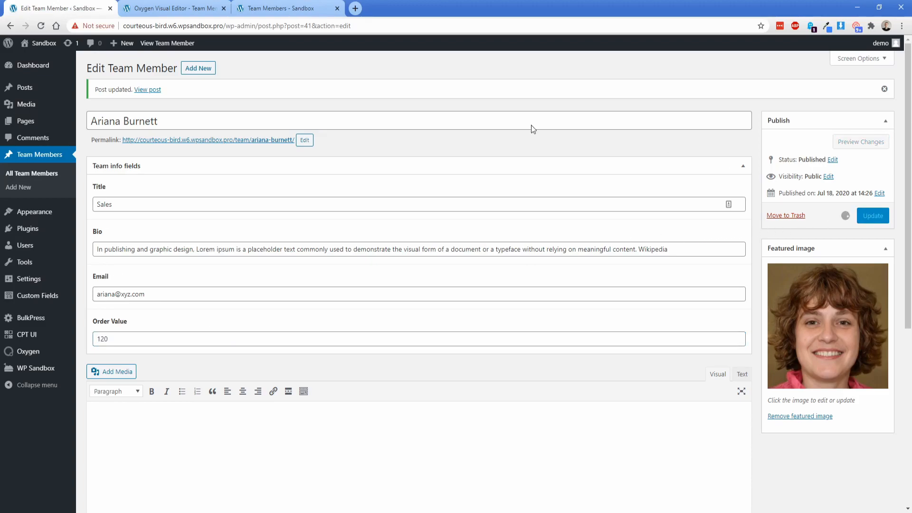
Reload the live Team Members page and check the card order from the last row back to the first
left_click(185, 8)
left_click(236, 5)
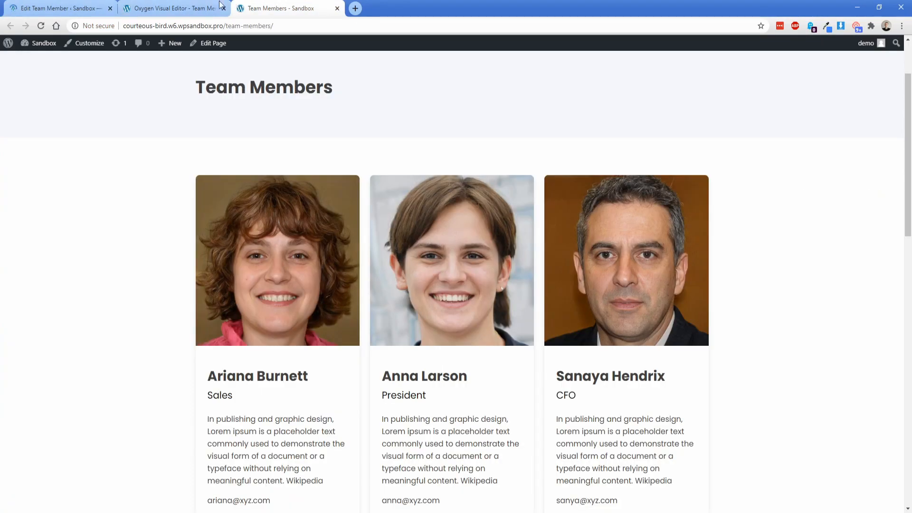
left_click(41, 26)
scroll(118, 269, "down", 12)
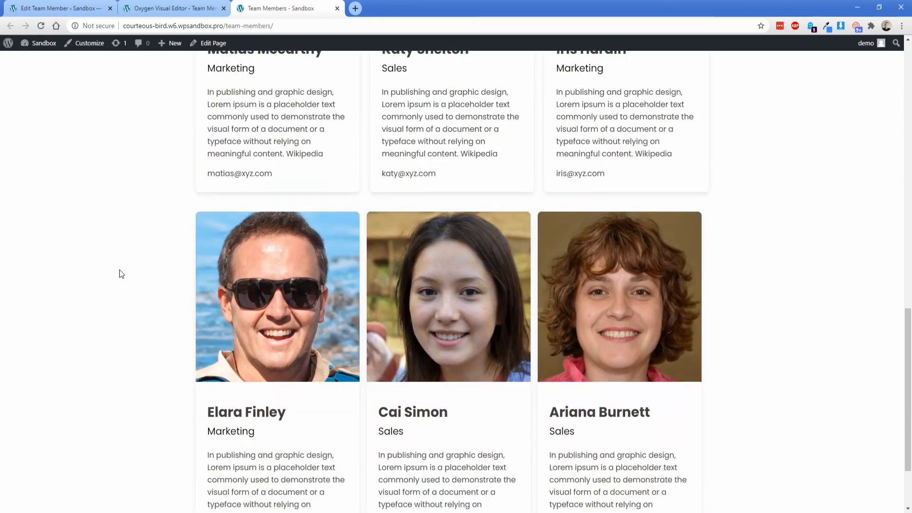
scroll(119, 270, "down", 2)
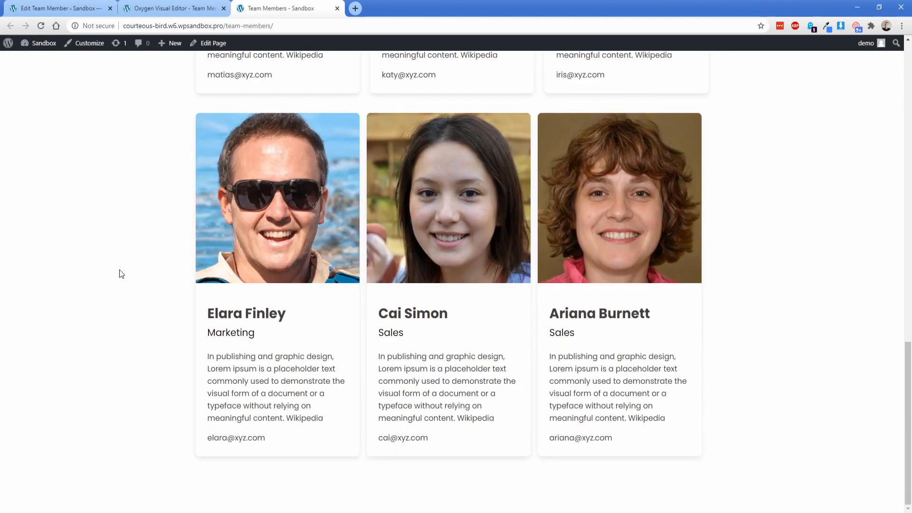
left_click_drag(550, 314, 687, 314)
left_click(666, 319)
middle_click(161, 338)
scroll(164, 334, "down", 2)
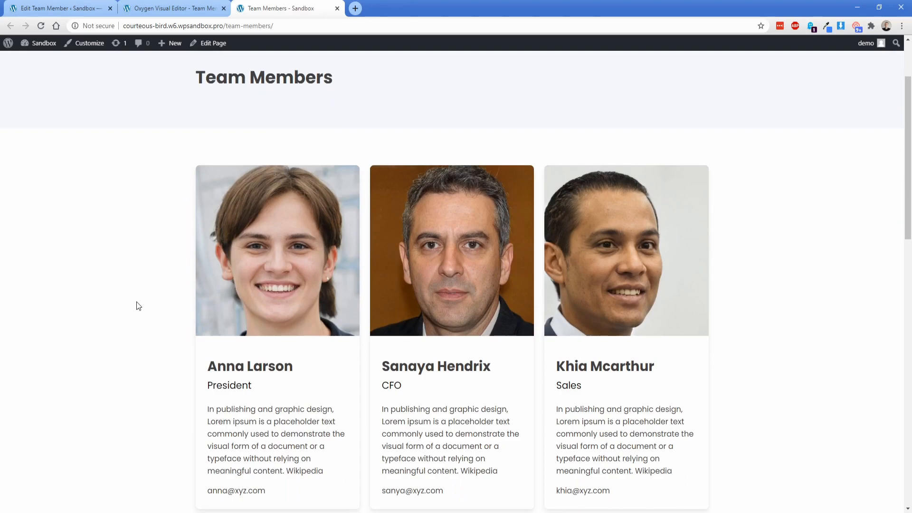
Turn the section containing the team repeater into a re-usable part named Team Members and save the page in Oxygen
scroll(139, 305, "up", 2)
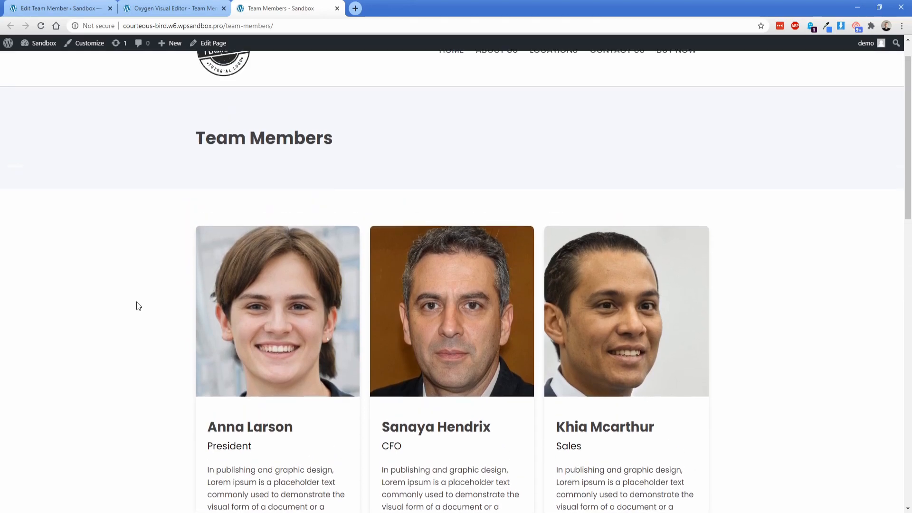
left_click(187, 13)
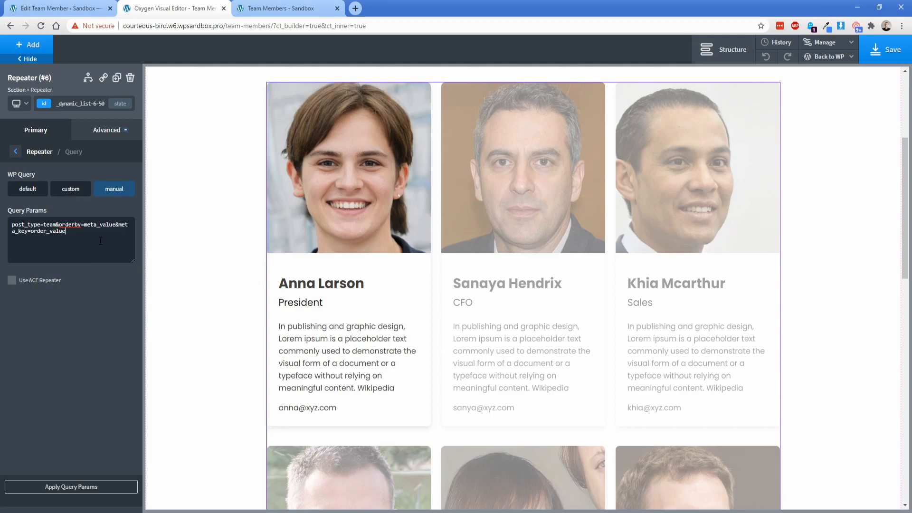
left_click(877, 55)
left_click(714, 60)
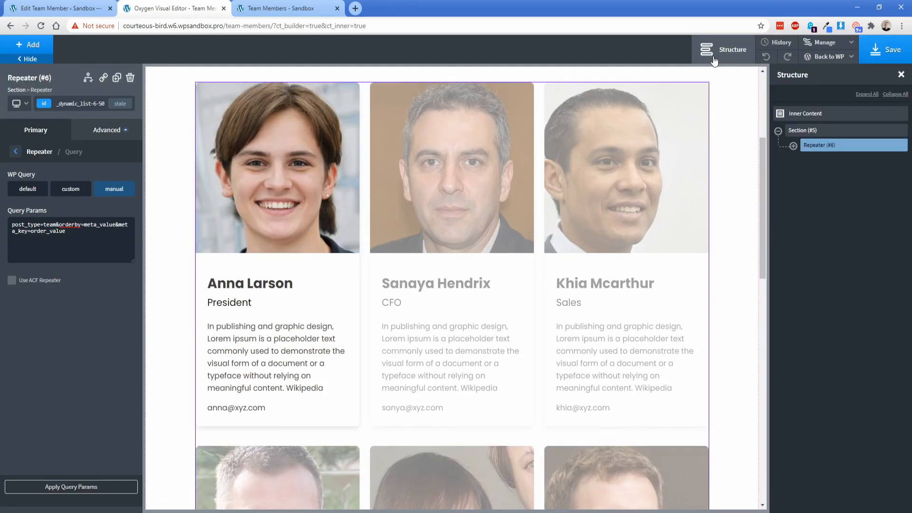
left_click(844, 135)
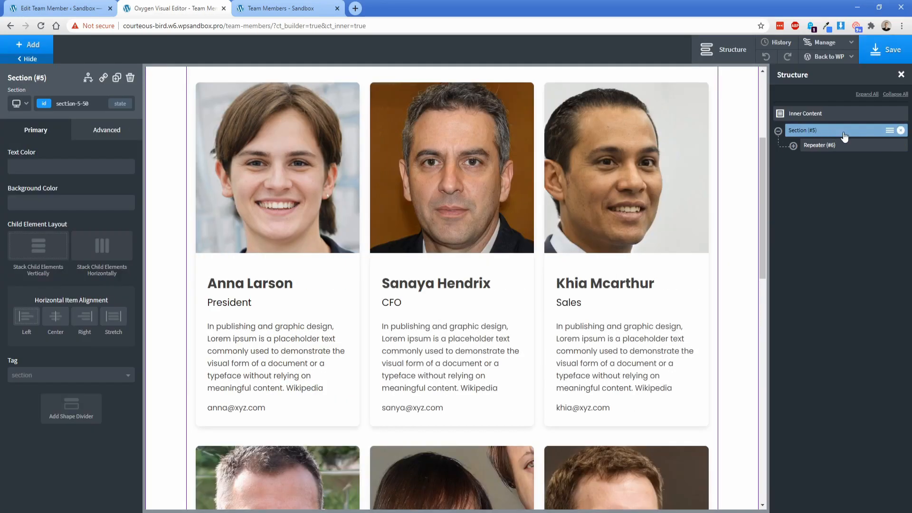
left_click(889, 130)
left_click(856, 141)
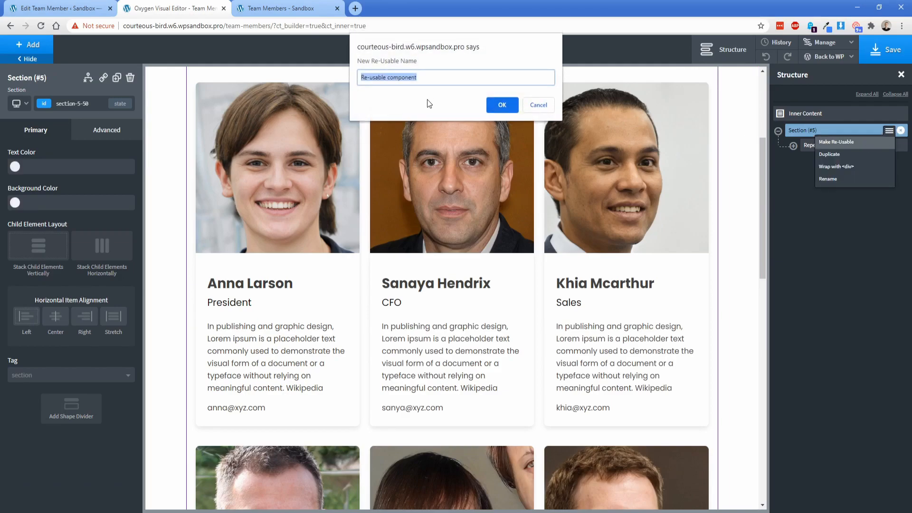
type("Team Me")
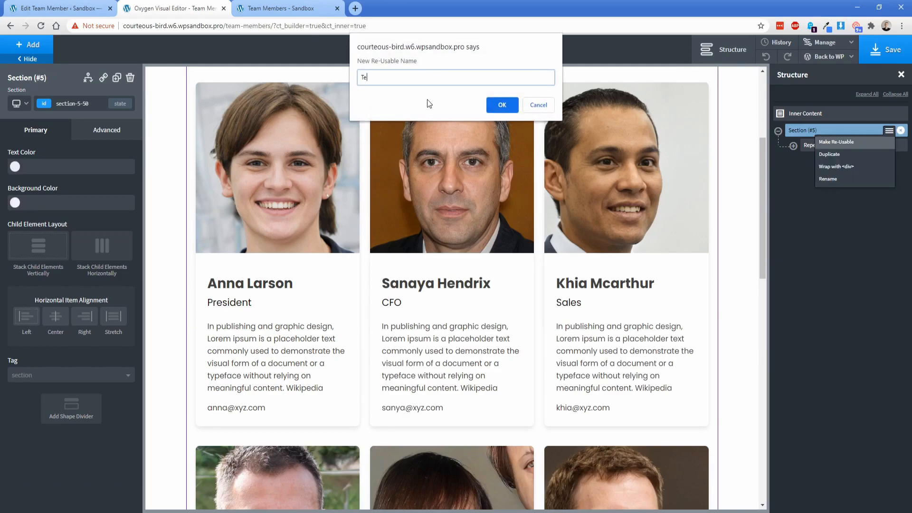
type("mbers")
key("Return")
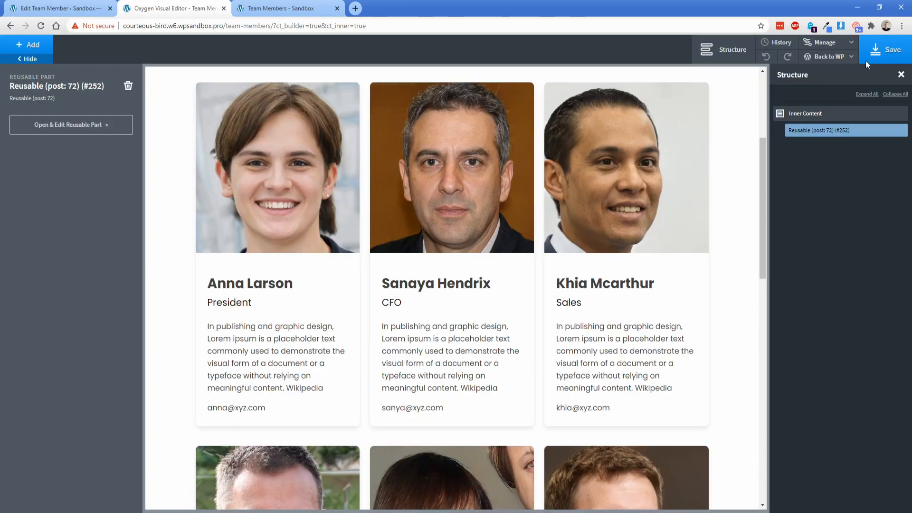
left_click(875, 51)
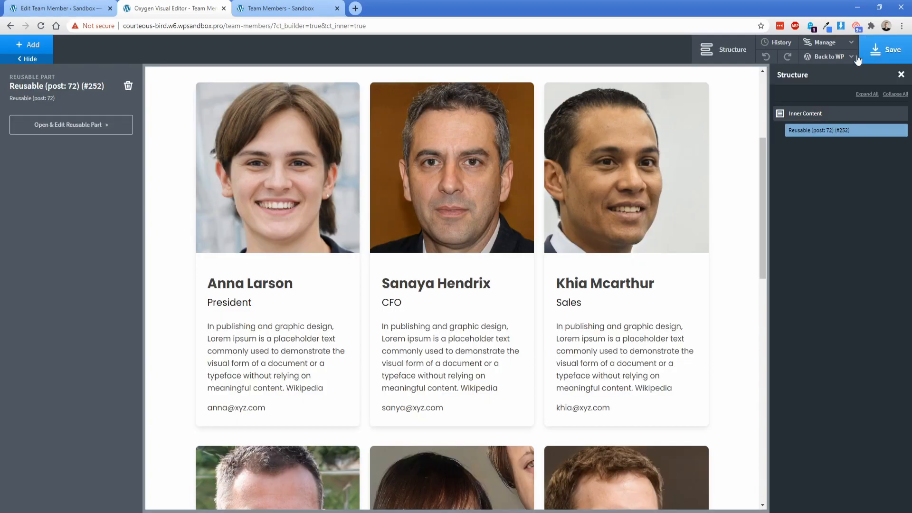
Return to the WordPress page list, open the Marketing page for editing separately, and close the live Team Members page
mouse_move(830, 58)
left_click(827, 76)
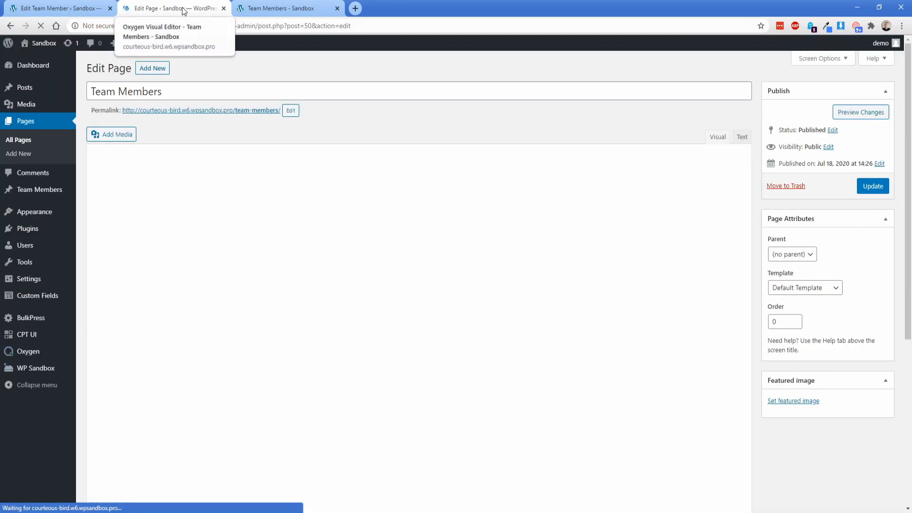
left_click(28, 141)
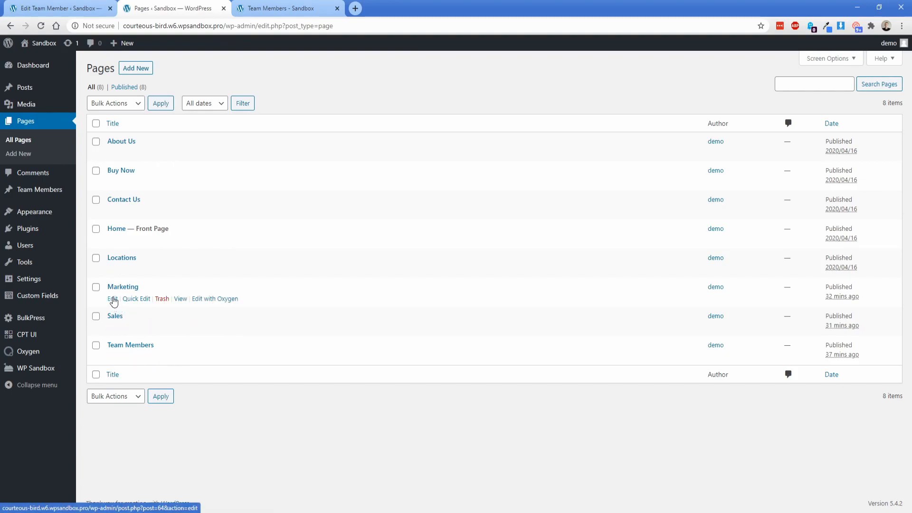
left_click(113, 299, "ctrl")
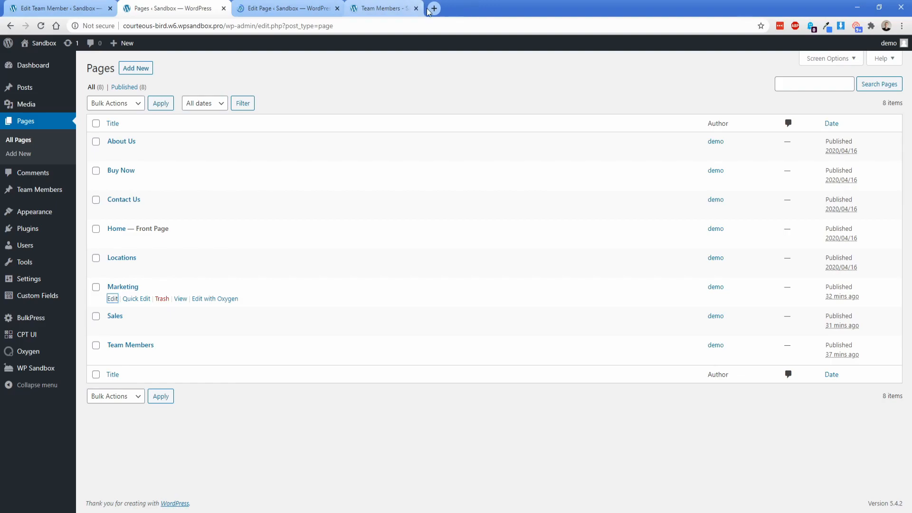
left_click(451, 8)
left_click(286, 10)
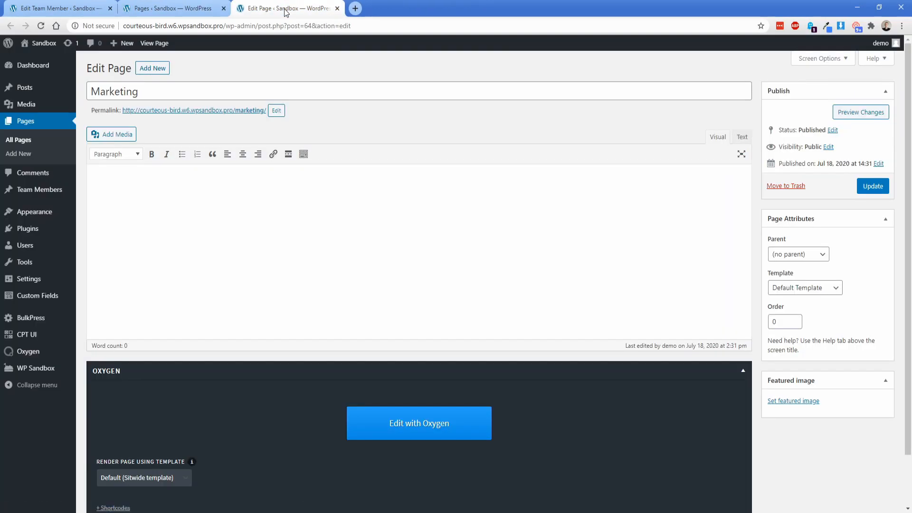
Enable the Categories and Tags taxonomies for the existing team post type in CPT UI and save the post type
mouse_move(71, 336)
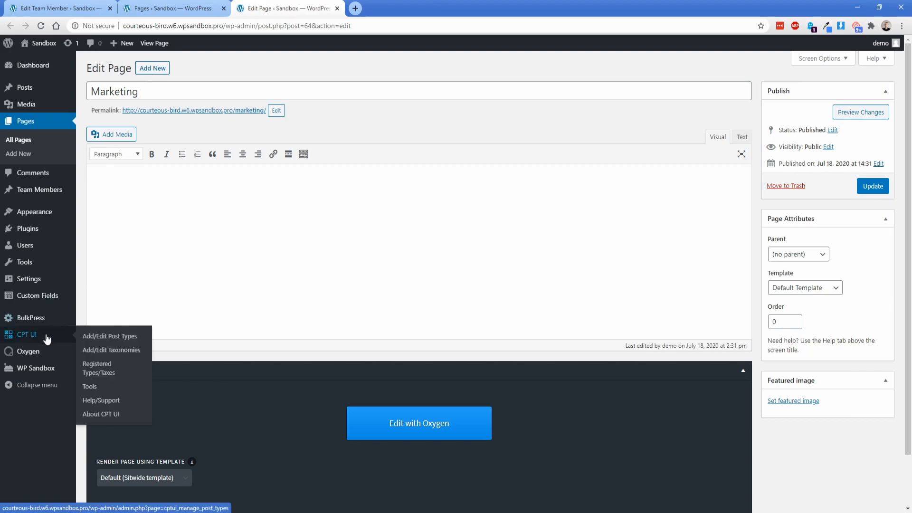
left_click(112, 340, "ctrl+shift")
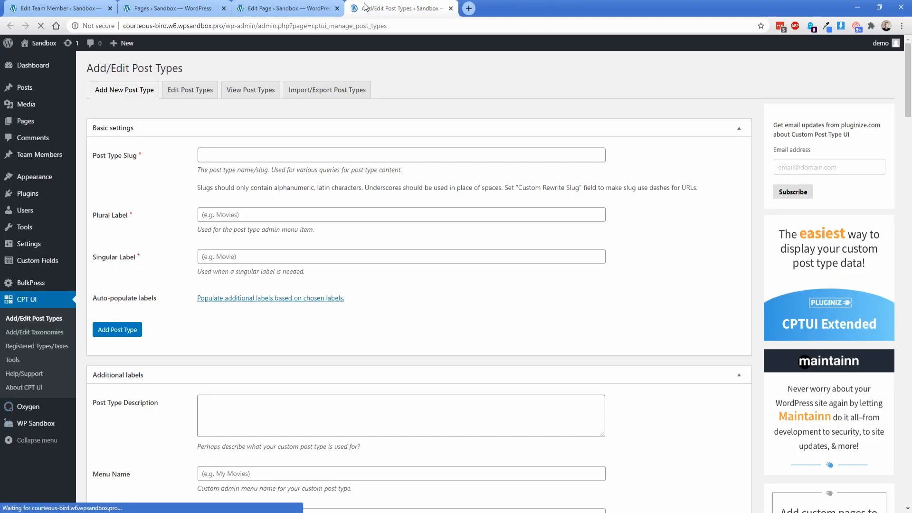
left_click(213, 88)
left_click(141, 115)
left_click(141, 114)
left_click_drag(902, 86, 903, 477)
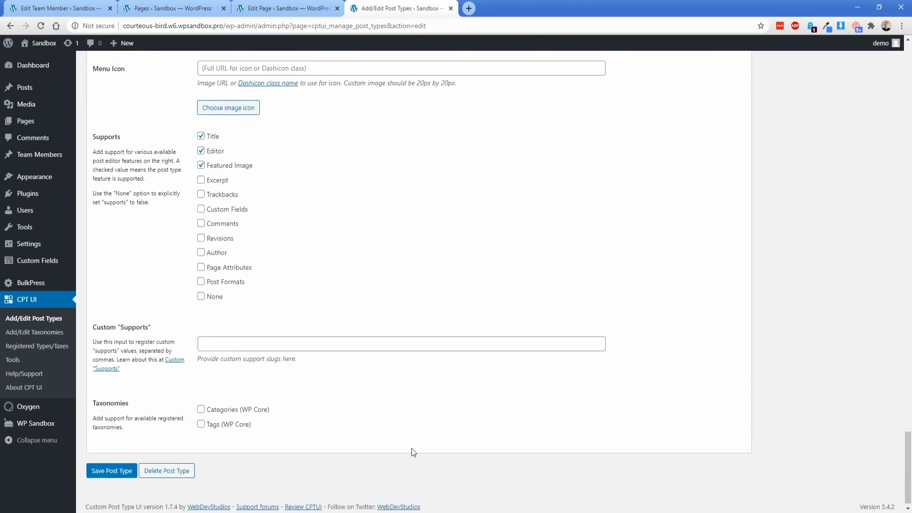
left_click(215, 411)
left_click(217, 425)
left_click(111, 471)
Reload the team member open for editing, add the tag Sales copied from its Title field, and update the entry
left_click(69, 7)
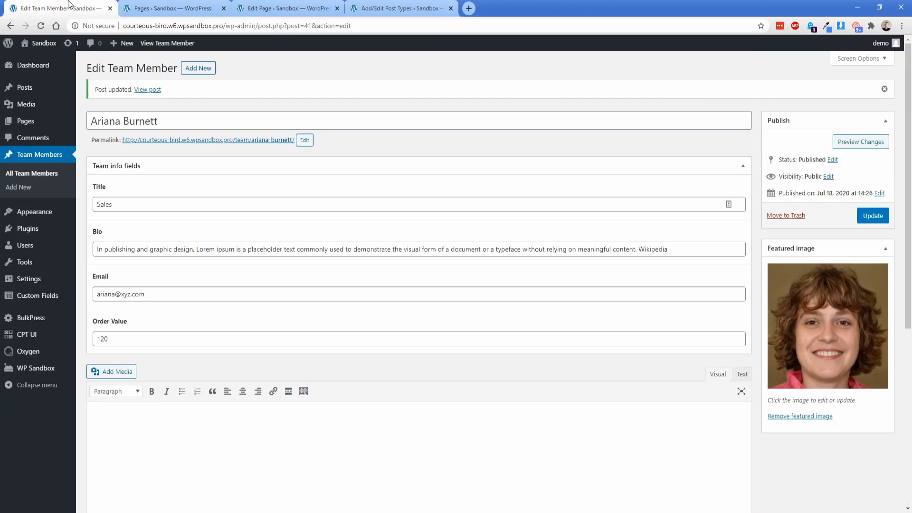
key("F5")
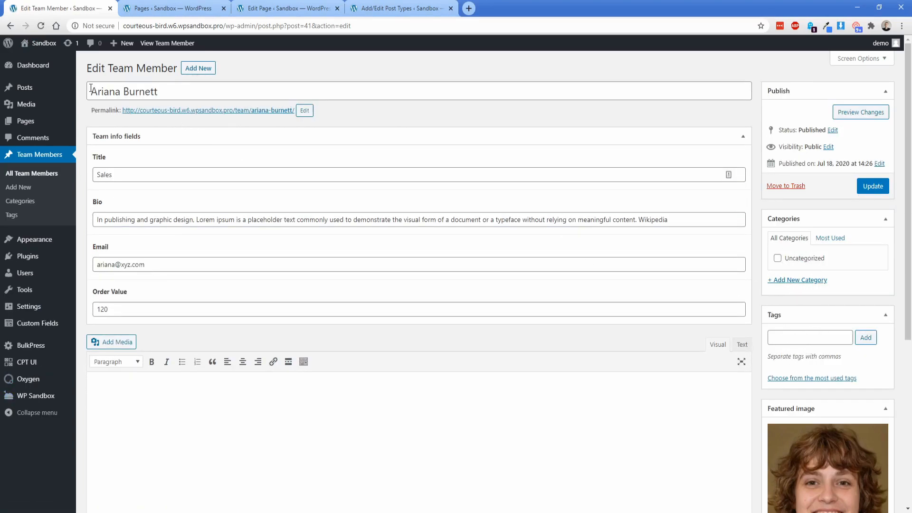
left_click(136, 170)
key("ctrl+a")
key("ctrl+c")
left_click(798, 338)
key("ctrl+v")
left_click(858, 341)
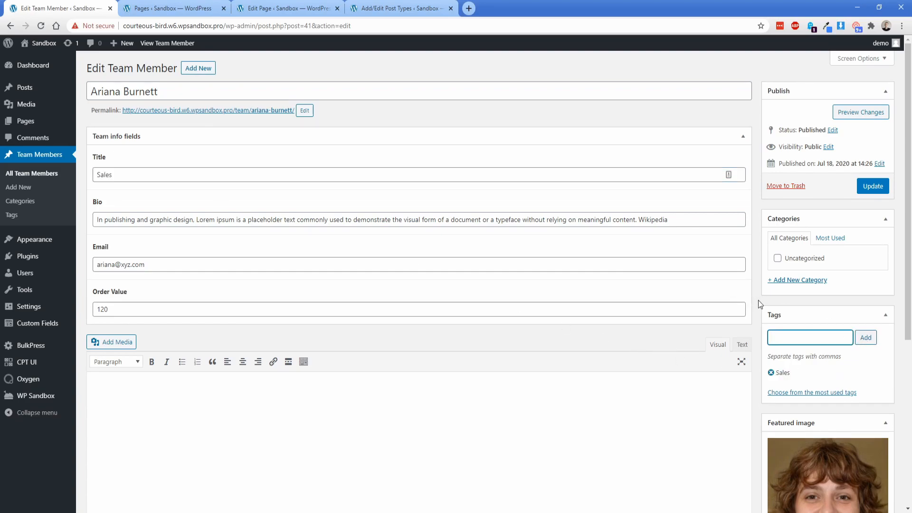
left_click(867, 189)
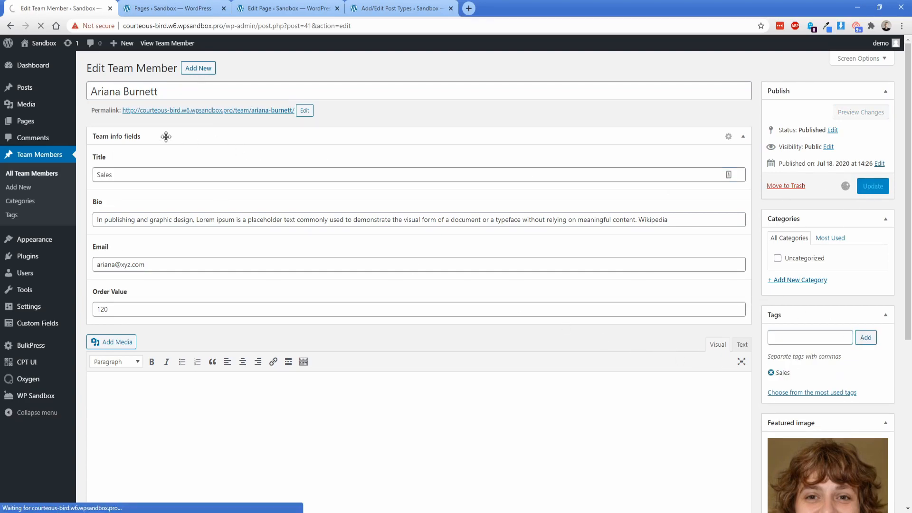
Open the first three listed team members for editing separately, then close the first one's edit page
left_click(47, 177)
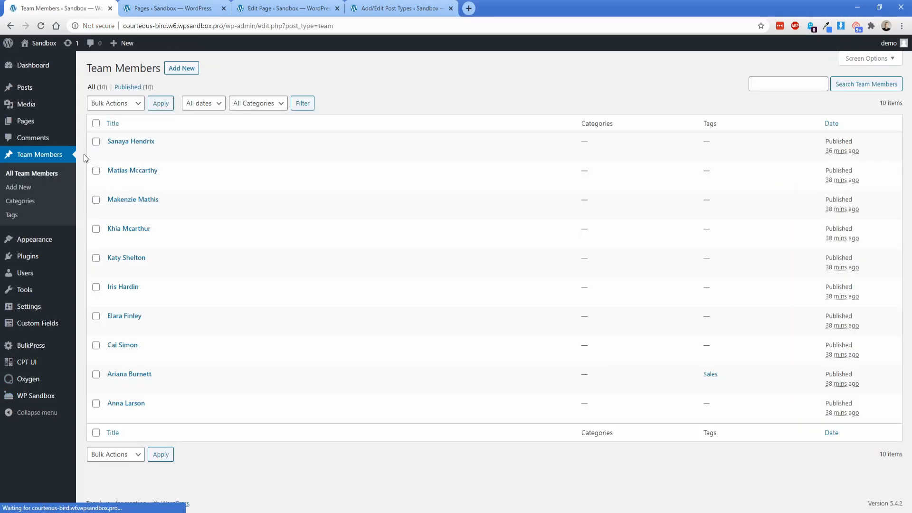
middle_click(113, 154)
middle_click(112, 182)
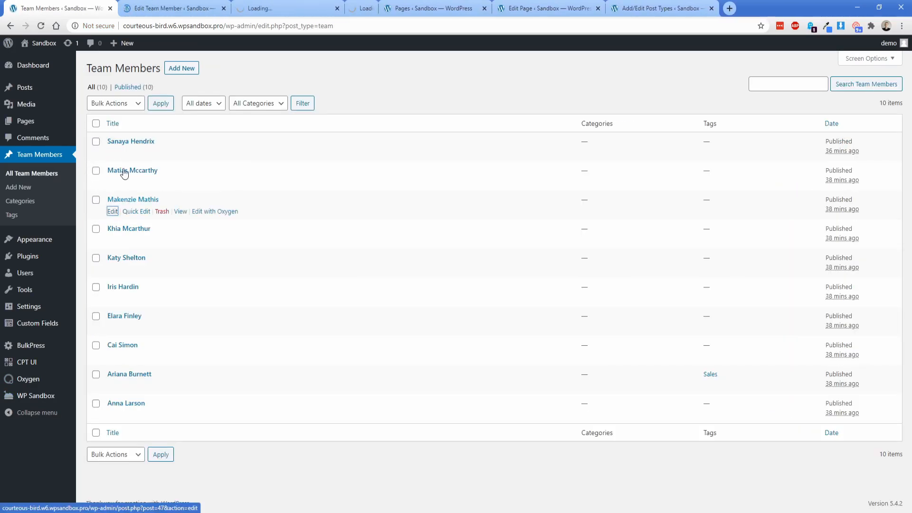
middle_click(113, 211)
left_click(216, 10)
left_click(223, 9)
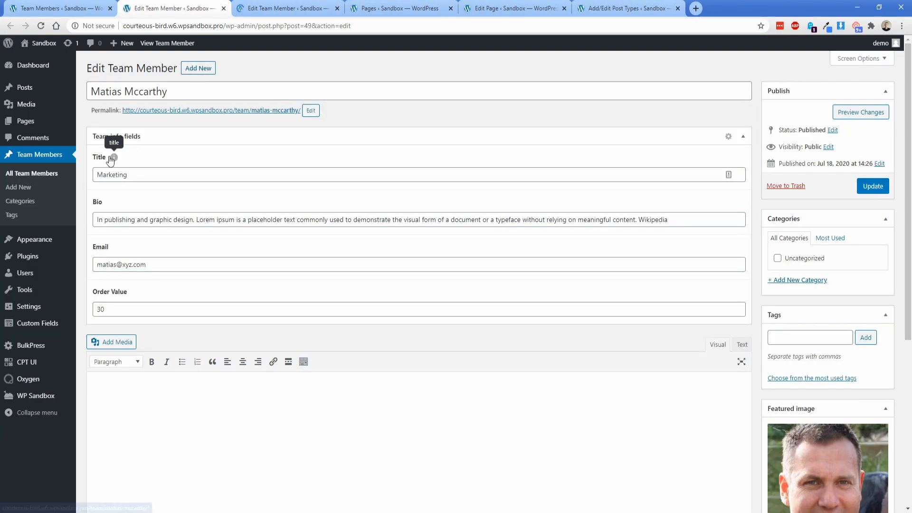
Add the tag Marketing, copied from the Title field, to the second listed team member and update the entry
double_click(137, 179)
key("ctrl+c")
left_click(784, 338)
key("ctrl+v")
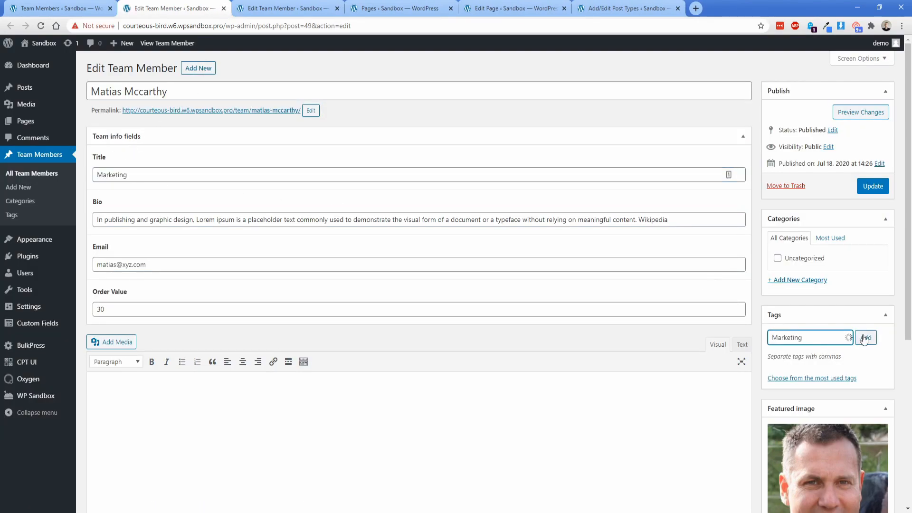
left_click(863, 338)
left_click(870, 185)
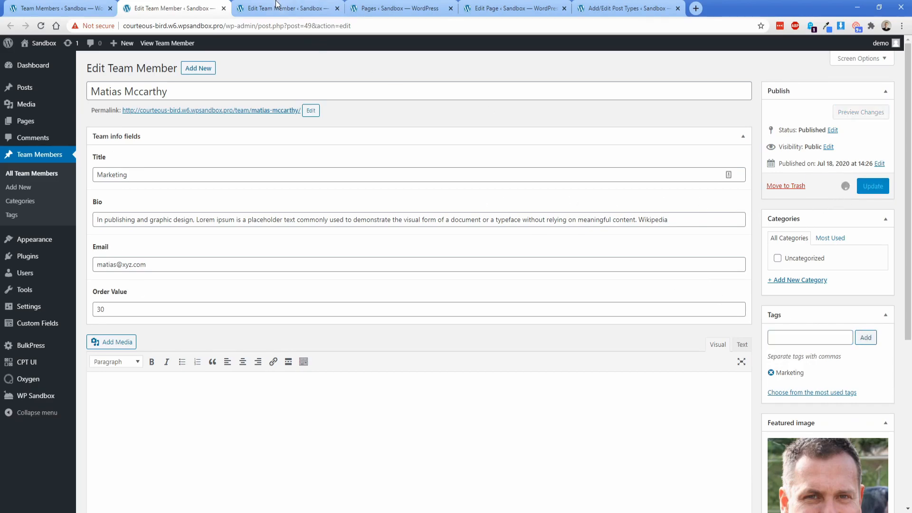
Add the tag Marketing to the third listed team member, update the entry and close both finished edit pages
left_click(278, 5)
left_click(781, 343)
key("ctrl+v")
left_click(866, 337)
left_click(872, 188)
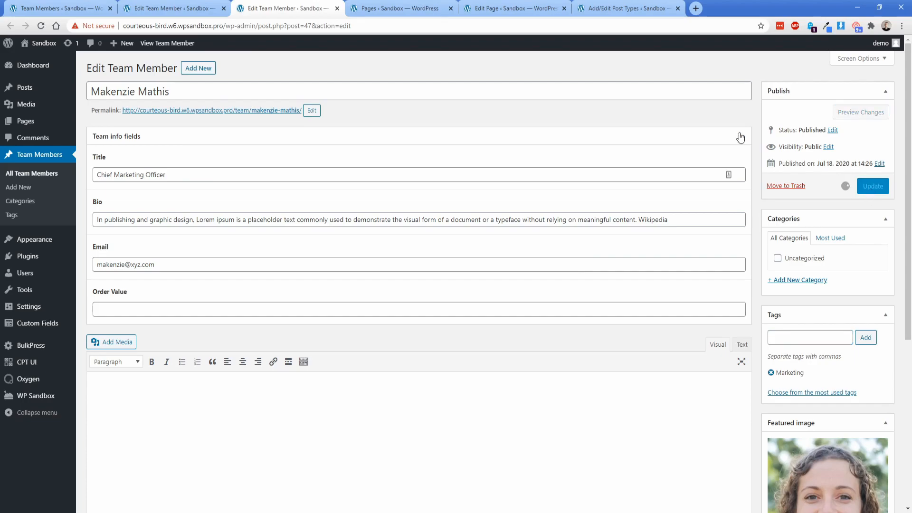
left_click(338, 8)
left_click(224, 8)
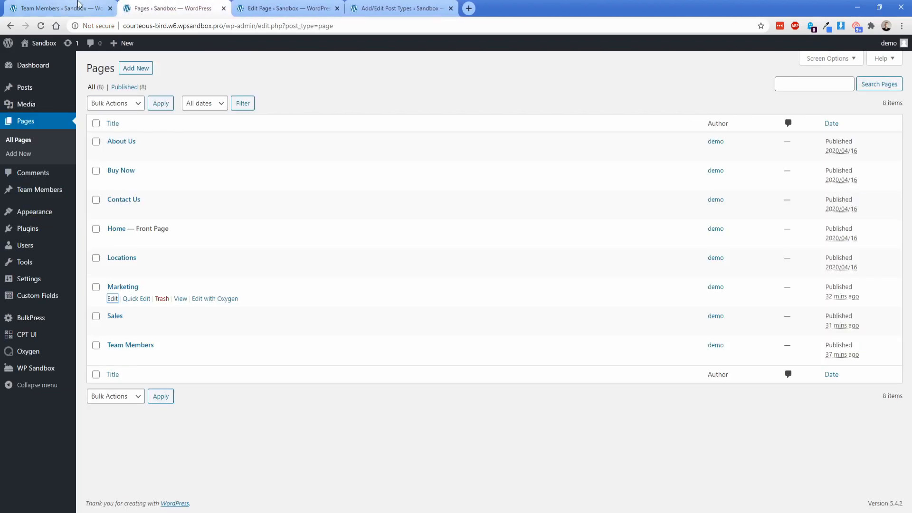
Open the fourth to seventh listed team members for editing separately from the Team Members list
left_click(79, 4)
middle_click(112, 269)
middle_click(113, 299)
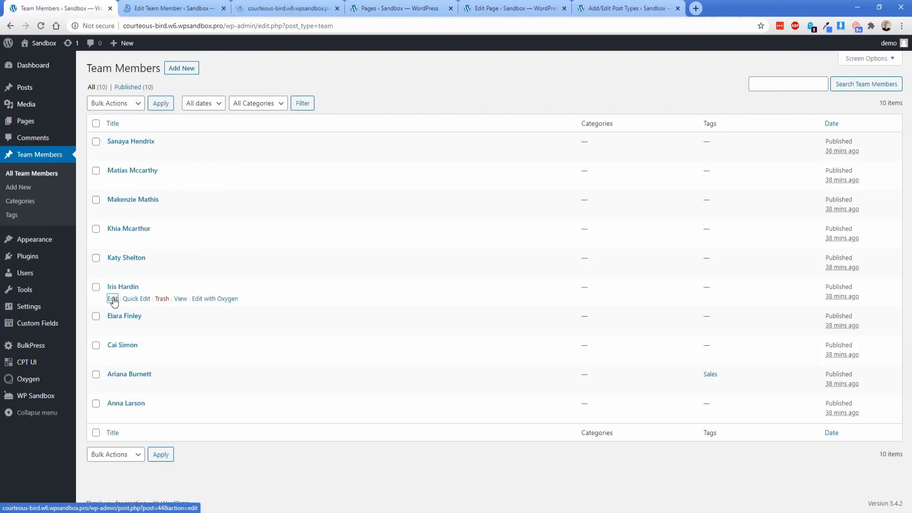
middle_click(112, 328)
left_click(173, 7)
Add the tag Sales to the fourth listed team member and update the entry
left_click(817, 339)
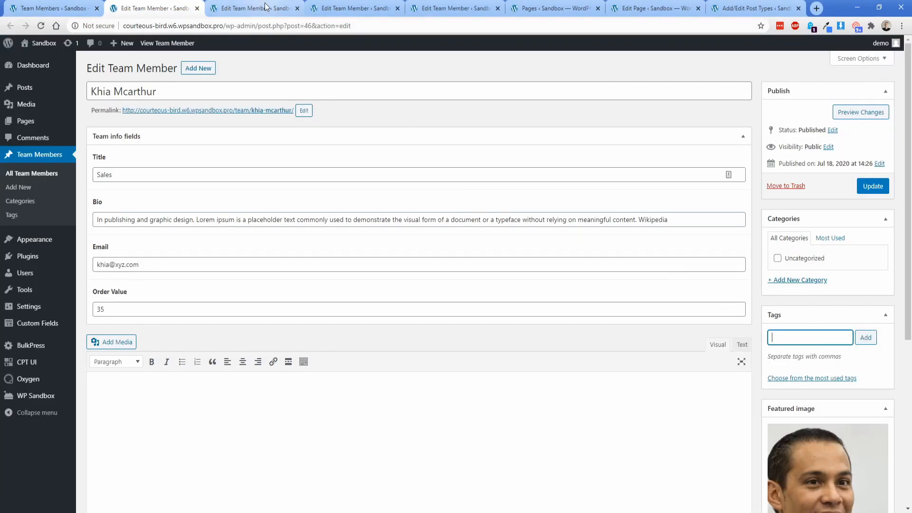
type("Sales")
key("Return")
left_click(873, 185)
Add the tag Marketing to the sixth listed team member, update the entry and close the remaining team member edit pages
left_click(242, 5)
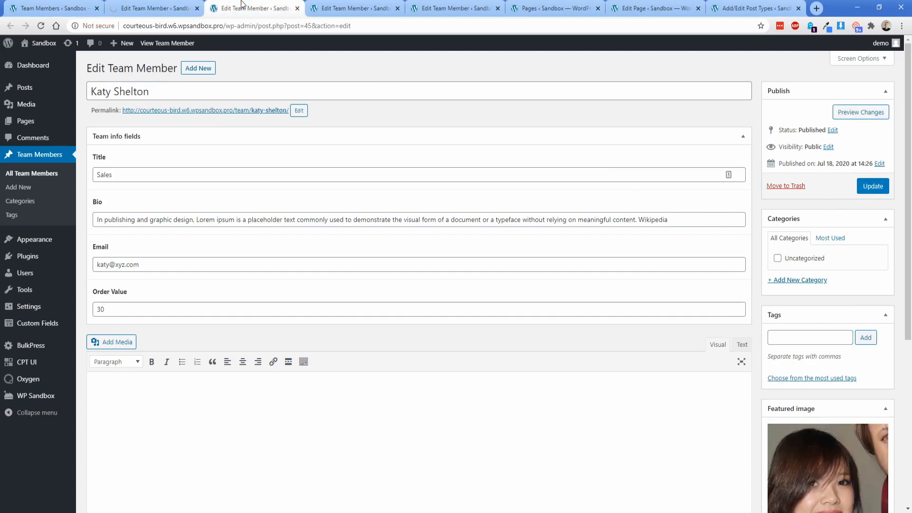
left_click(298, 8)
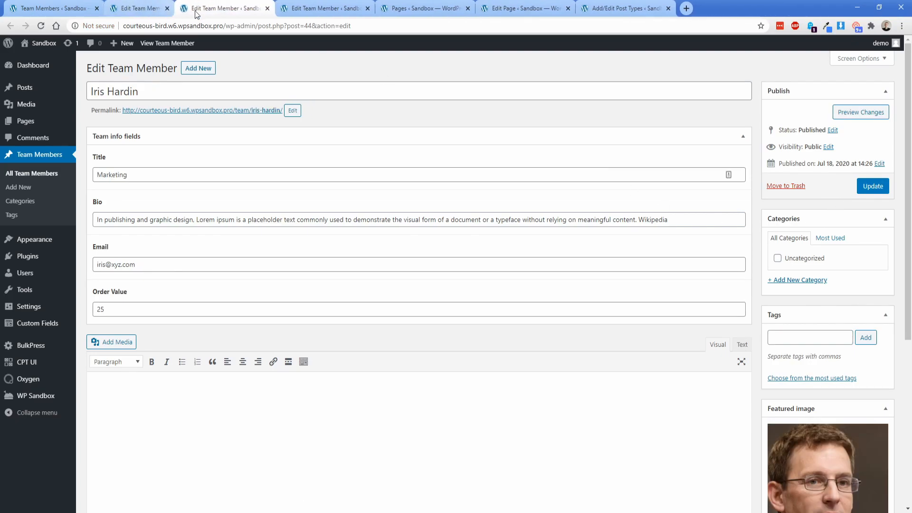
left_click(810, 337)
type("Marketing")
left_click(865, 337)
left_click(870, 185)
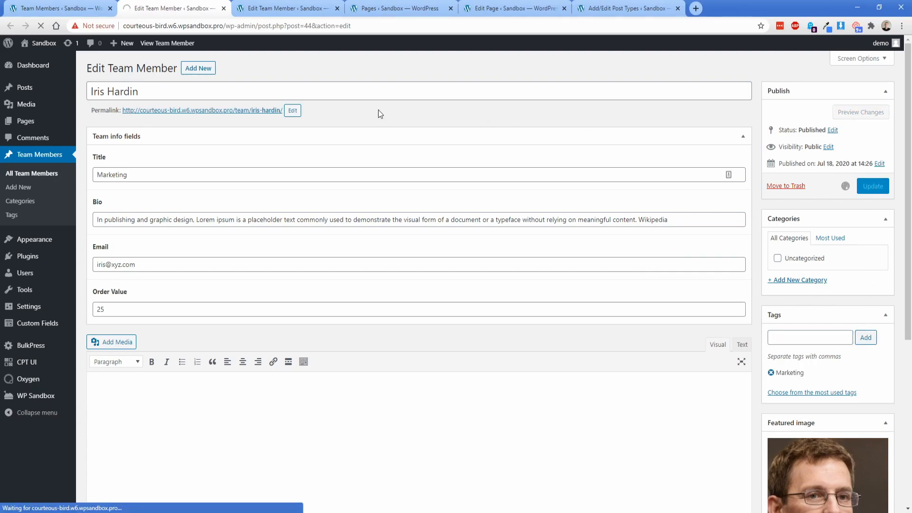
left_click(224, 9)
left_click(224, 10)
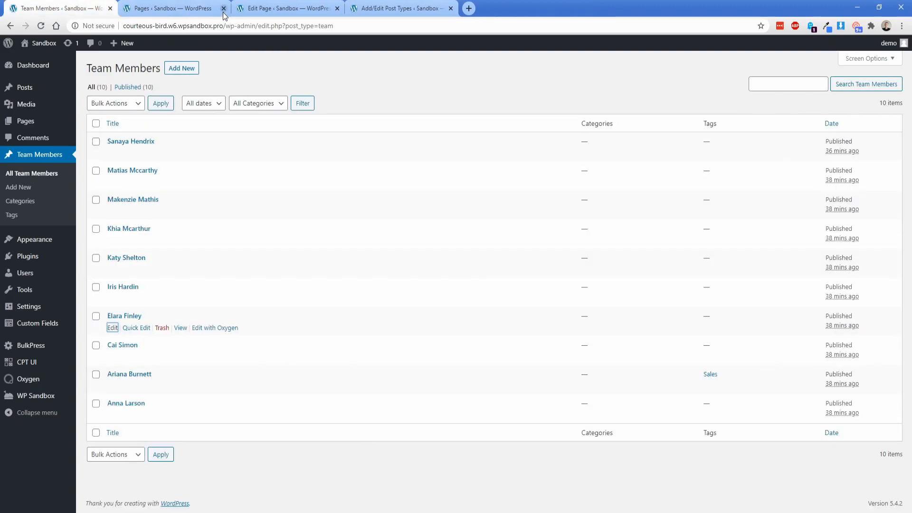
Close the post type settings and open the Marketing page in the Oxygen visual editor
left_click(285, 8)
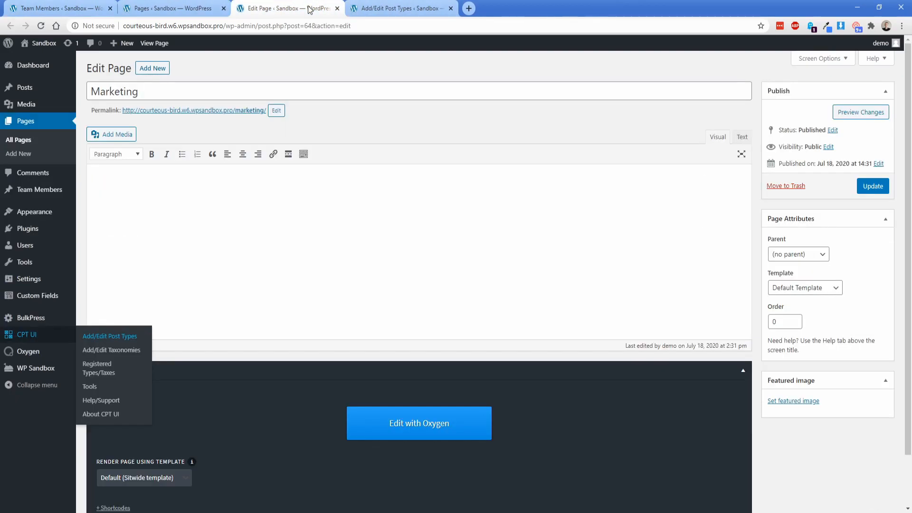
left_click(451, 8)
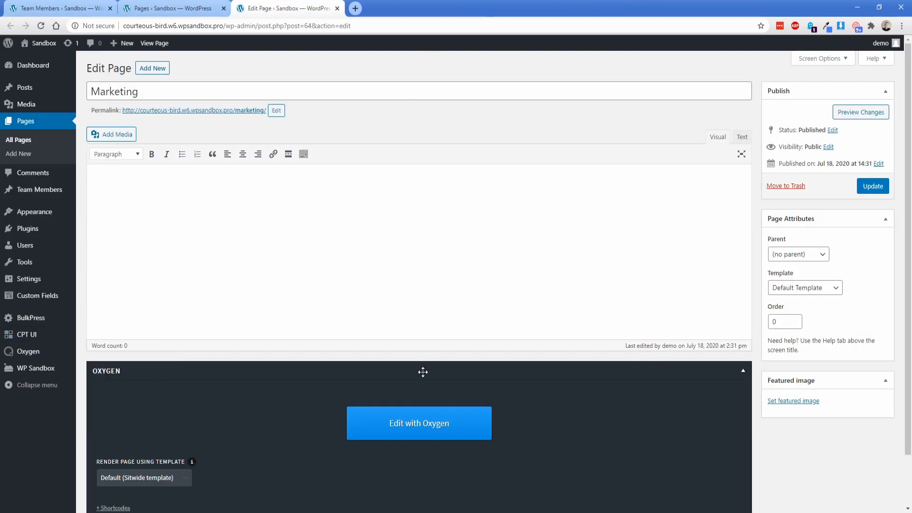
left_click(432, 420)
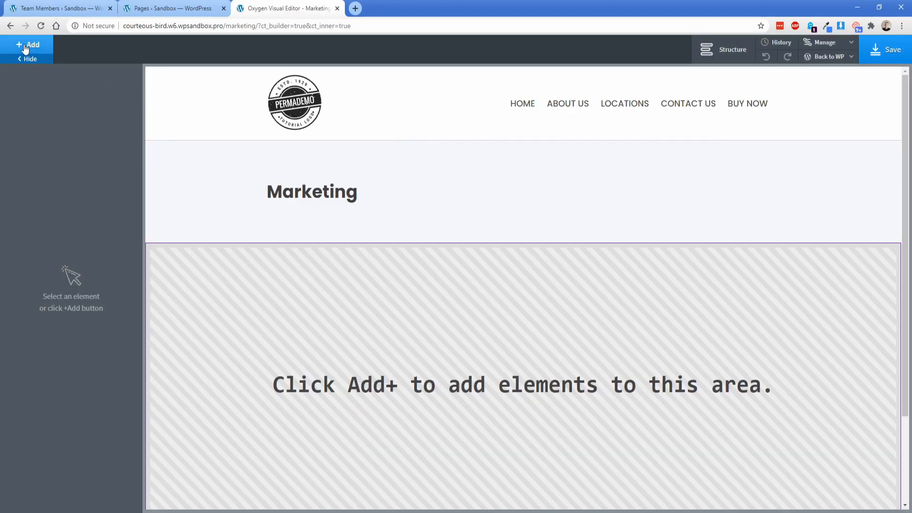
Insert the reusable Team Members part into the Marketing page as an editable copy
left_click(27, 44)
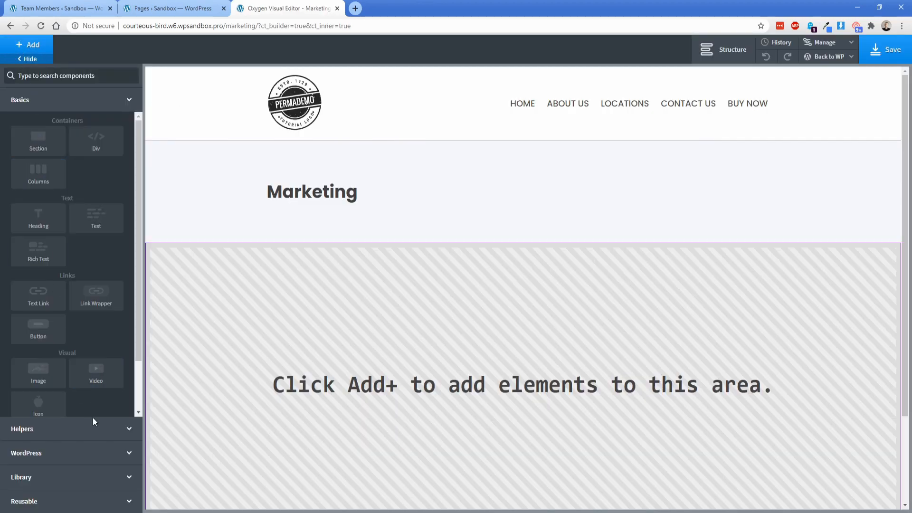
left_click(113, 500)
mouse_move(55, 237)
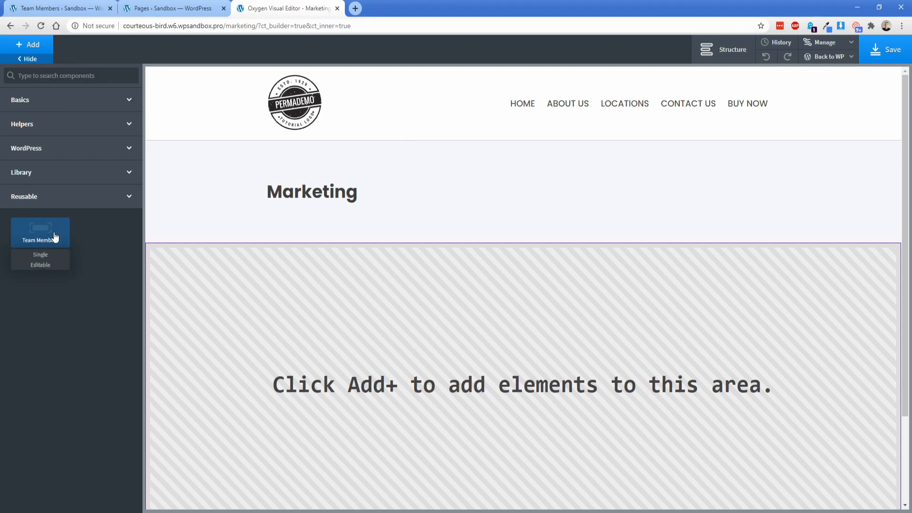
left_click(55, 267)
scroll(211, 302, "down", 3)
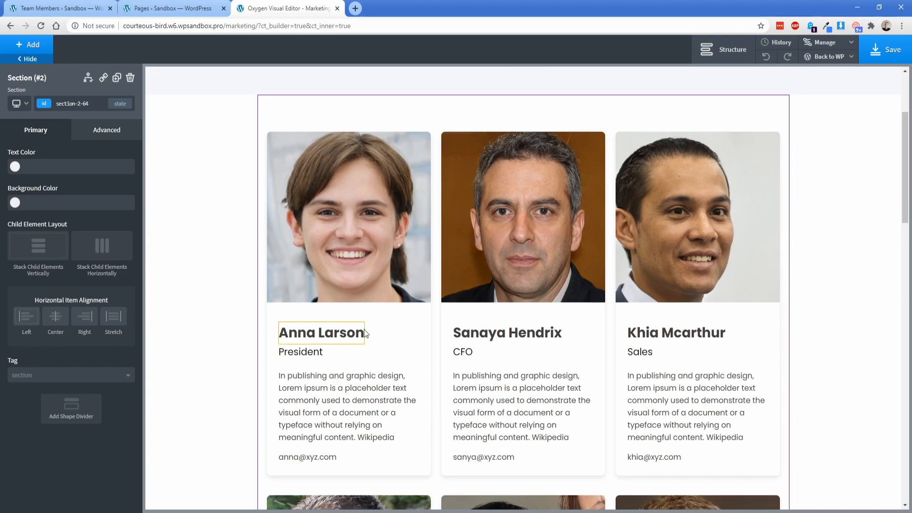
Append &tag=Marketing to the team repeater's manual query parameters, apply them and save the page
left_click(437, 318)
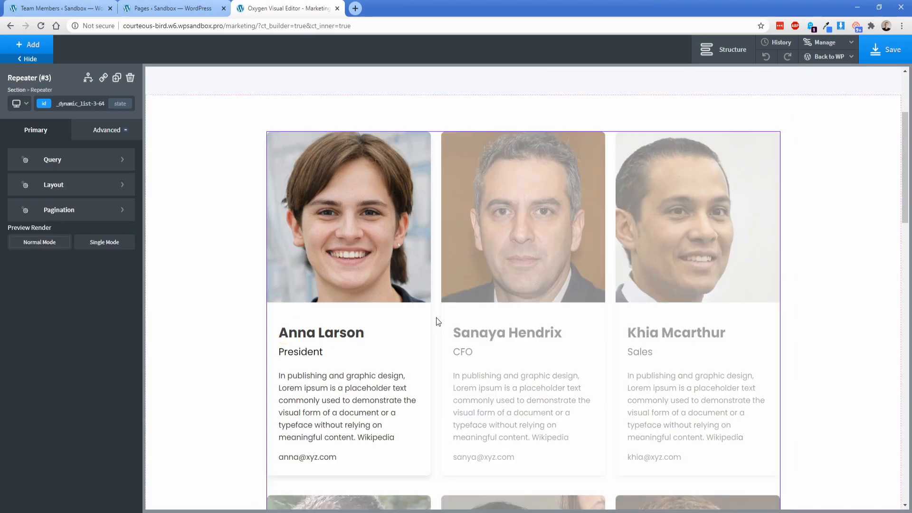
left_click(61, 161)
left_click(86, 239)
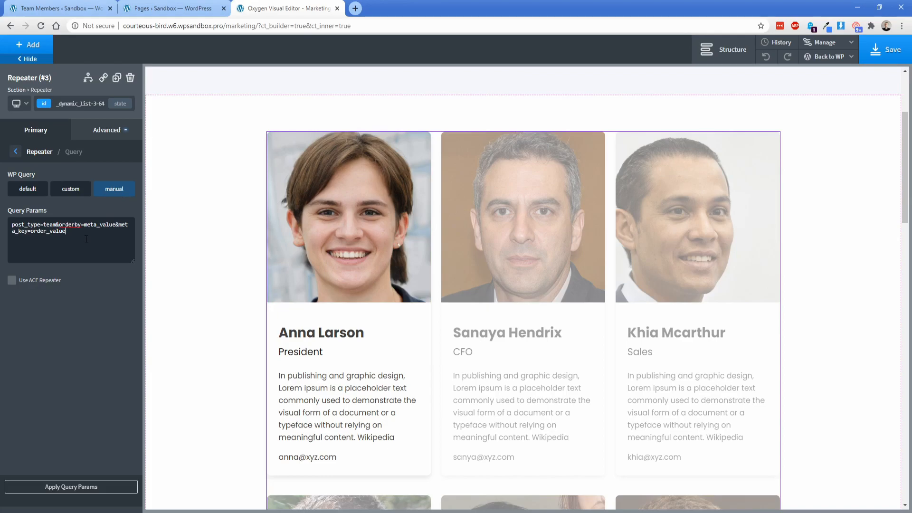
type("&tag=Marketing")
left_click(81, 487)
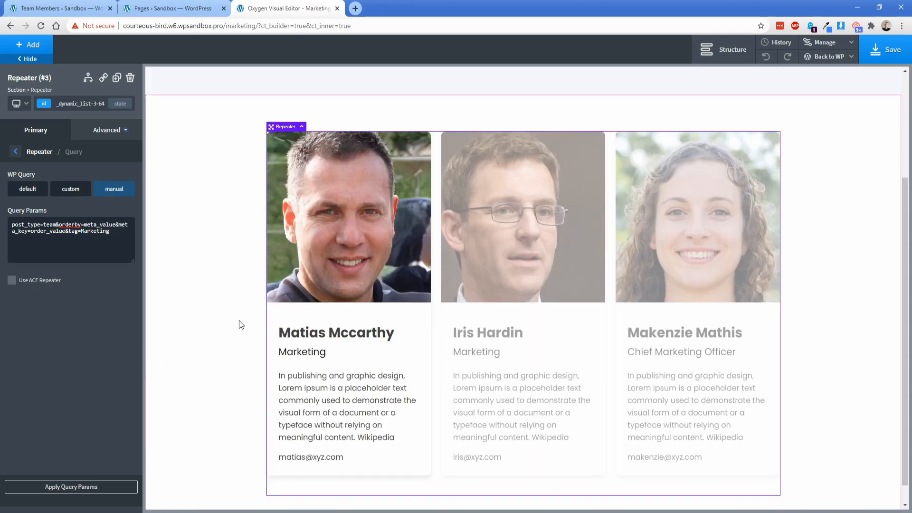
scroll(301, 356, "down", 1)
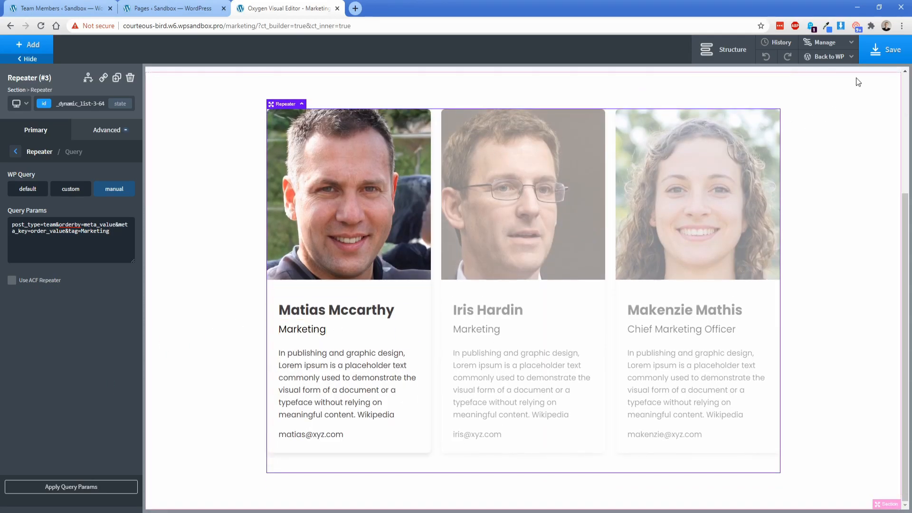
left_click(885, 49)
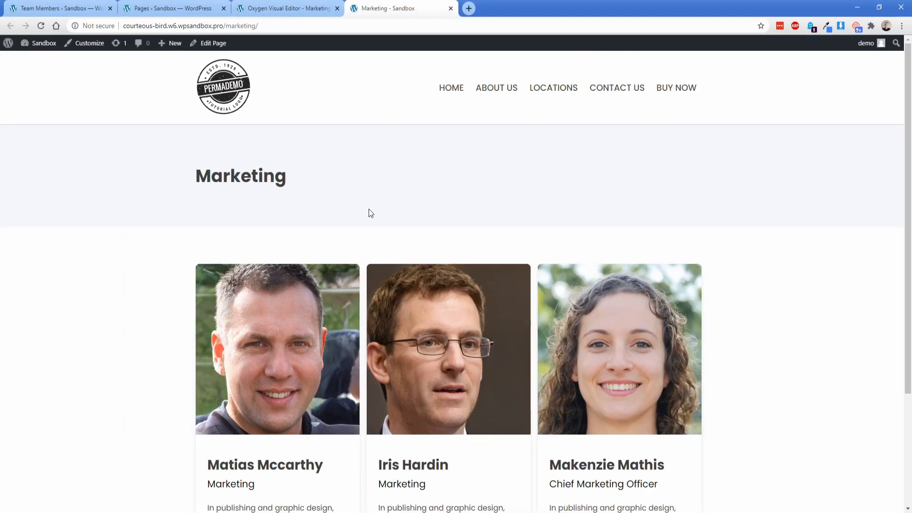
Check the order of the team member cards and the Chief Marketing Officer's placement on the published Marketing page
scroll(371, 213, "down", 2)
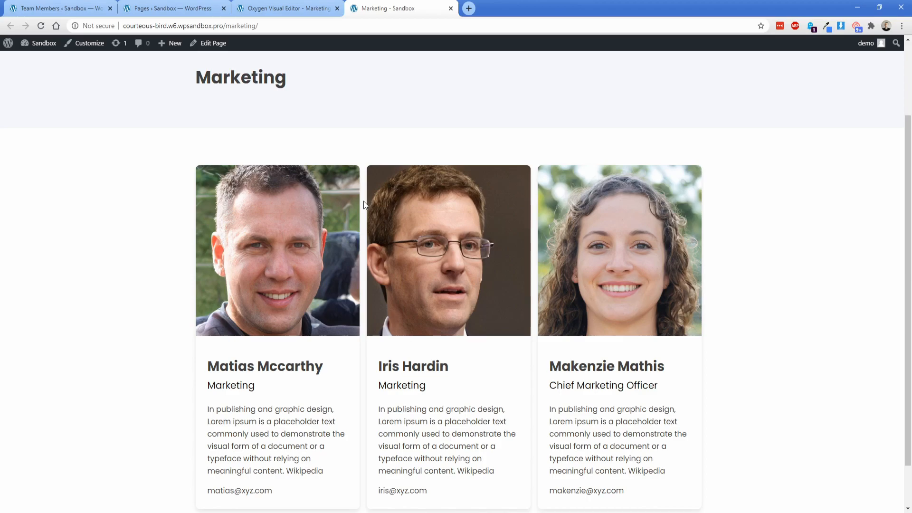
scroll(363, 204, "down", 1)
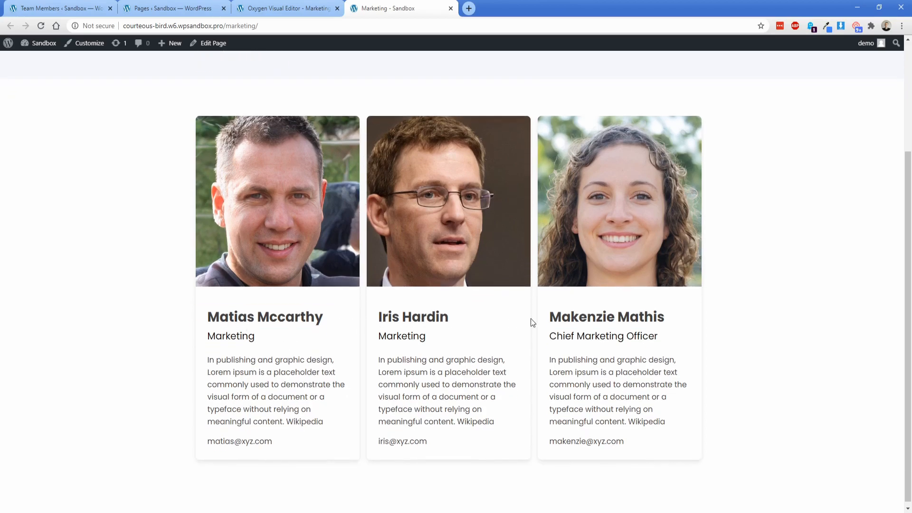
left_click_drag(556, 317, 689, 311)
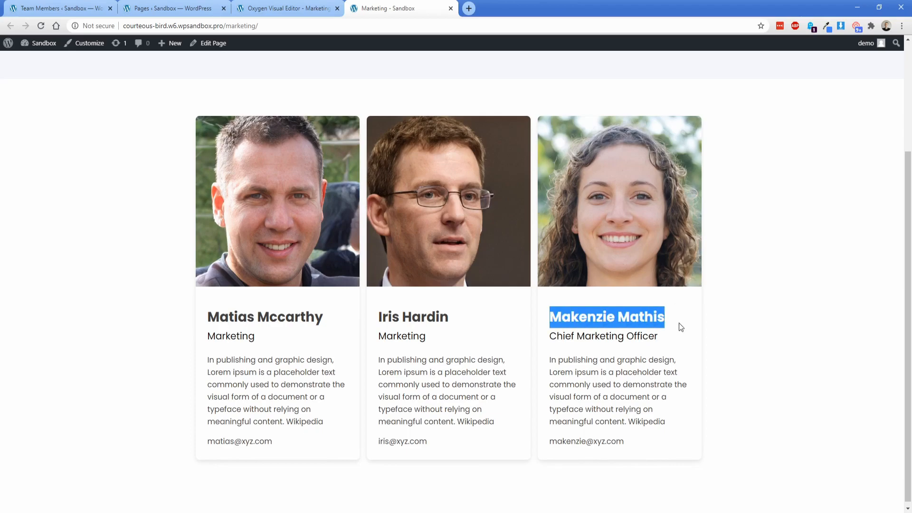
left_click(678, 326)
left_click_drag(545, 340, 662, 342)
left_click(664, 342)
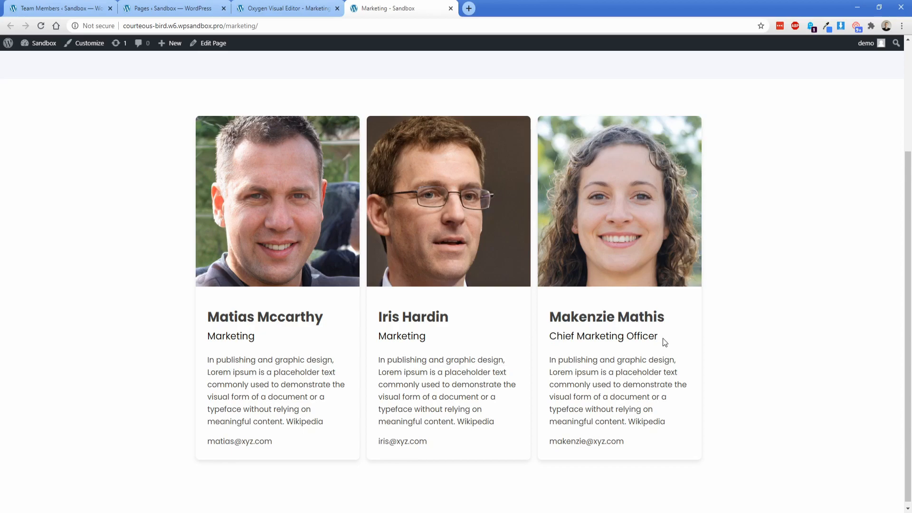
Open the Marketing team members from the Team Members list and keep only the Chief Marketing Officer's edit page open
left_click(61, 8)
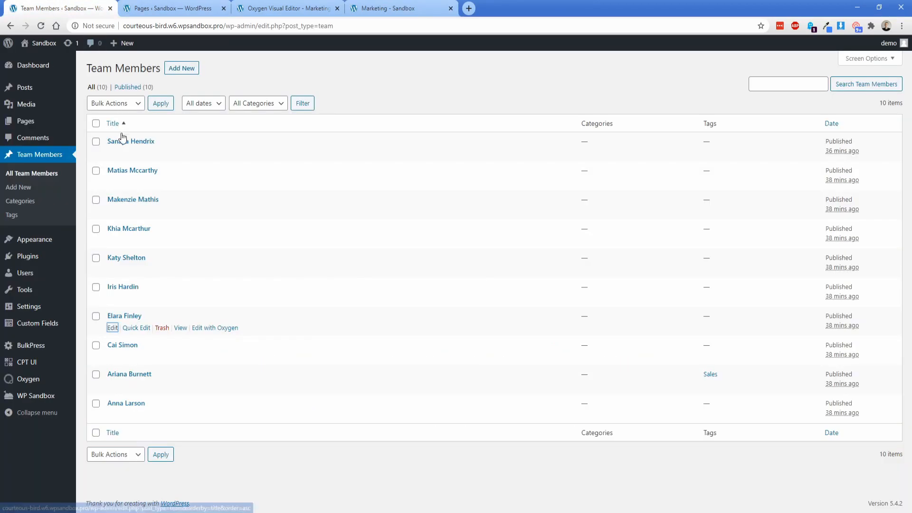
left_click(113, 186, "ctrl")
left_click(112, 298, "ctrl")
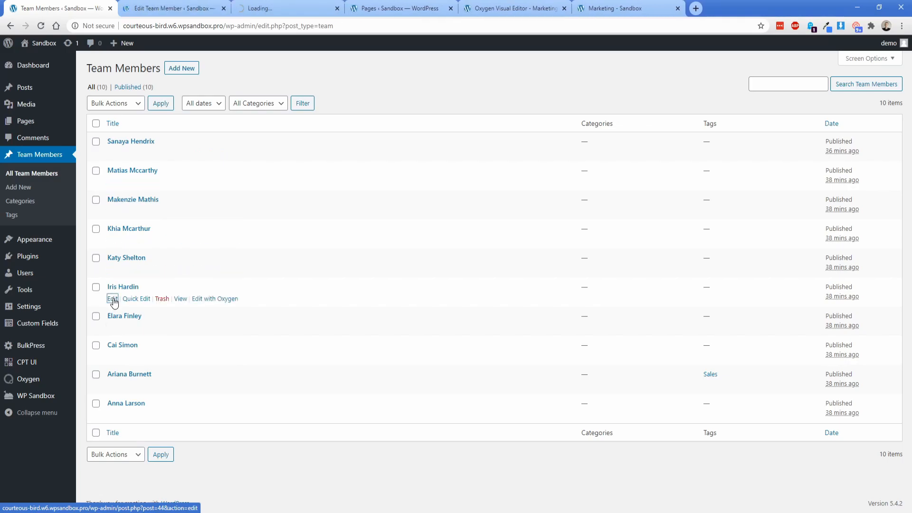
left_click(113, 211, "ctrl")
left_click(172, 7)
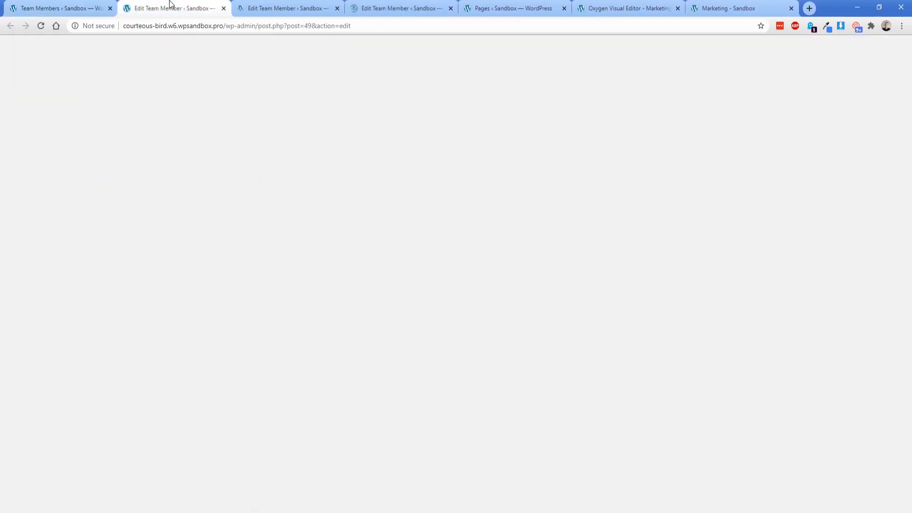
left_click(223, 9)
left_click(222, 8)
left_click(223, 8)
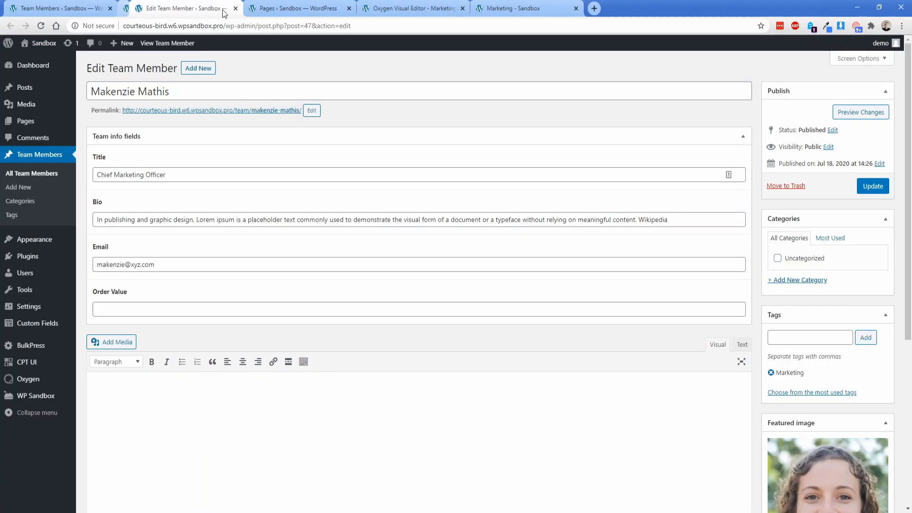
Set the Chief Marketing Officer's Order Value to 15 and update the entry
left_click(153, 314)
type("15")
left_click(871, 185)
Reload the published Marketing page and check the position of the Chief Marketing Officer's card
left_click(480, 8)
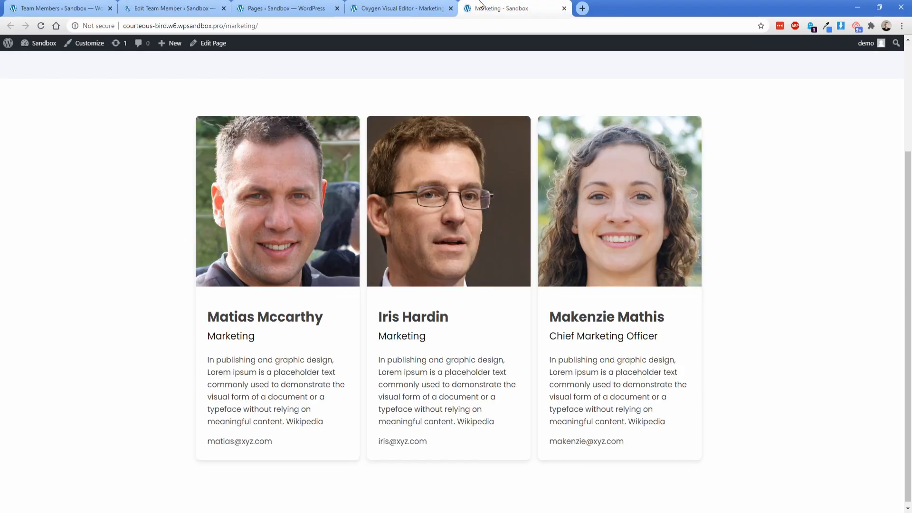
key("F5")
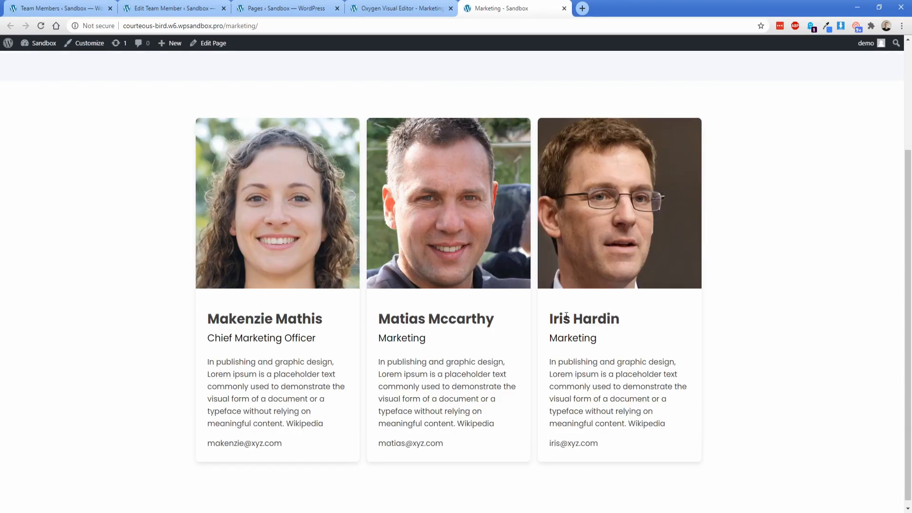
scroll(172, 332, "up", 1)
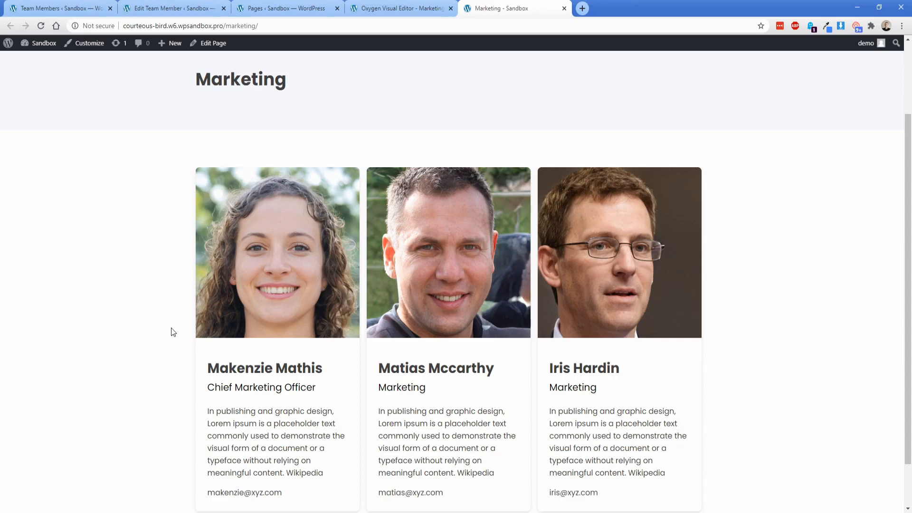
left_click_drag(207, 370, 333, 372)
left_click(334, 373)
Back in the Oxygen editor, replace the tag Marketing with Sales in the repeater's query parameters and apply them
left_click(426, 4)
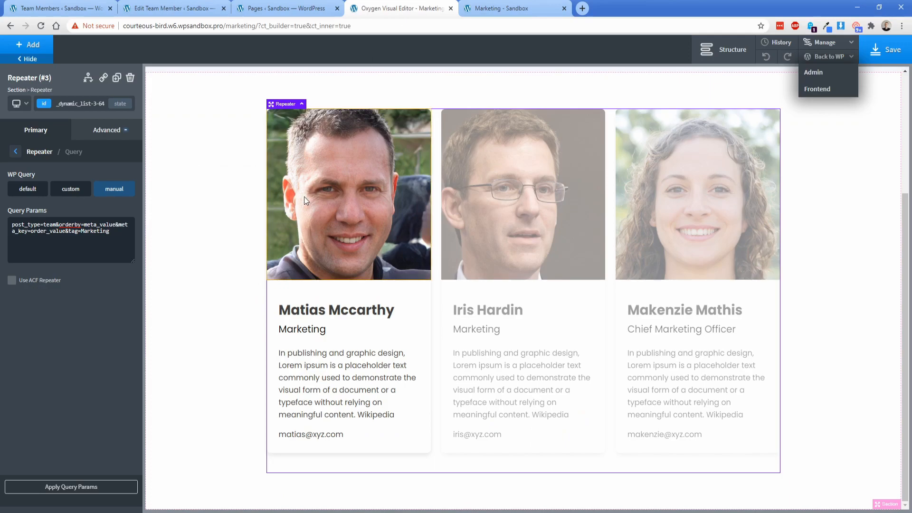
scroll(233, 327, "up", 1)
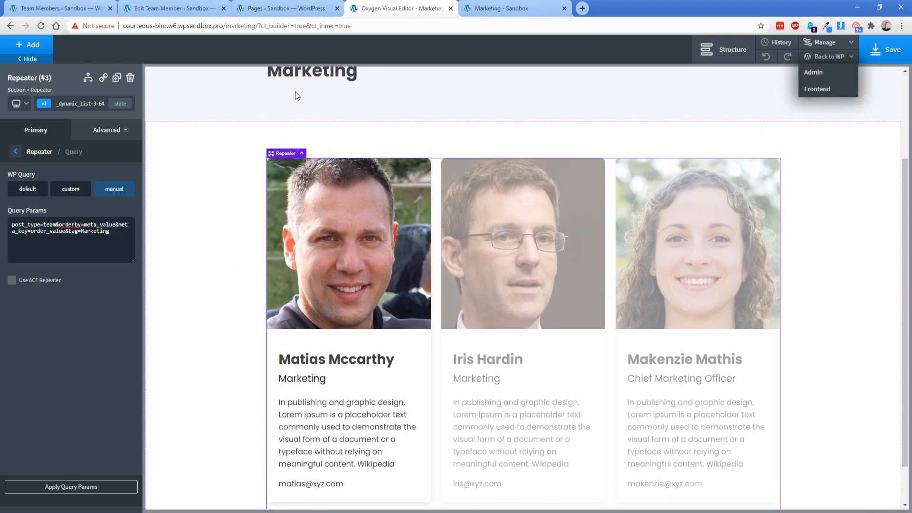
scroll(203, 265, "down", 1)
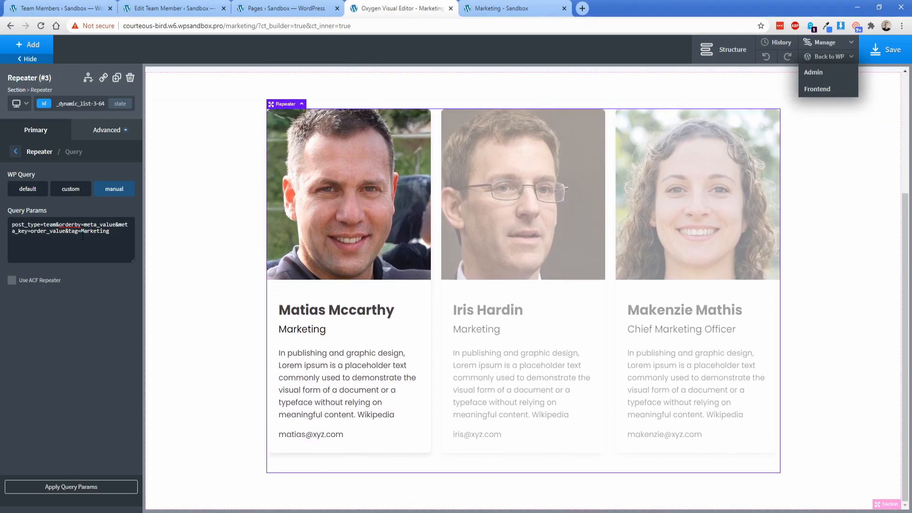
left_click_drag(81, 232, 115, 233)
type("Sales")
left_click(100, 487)
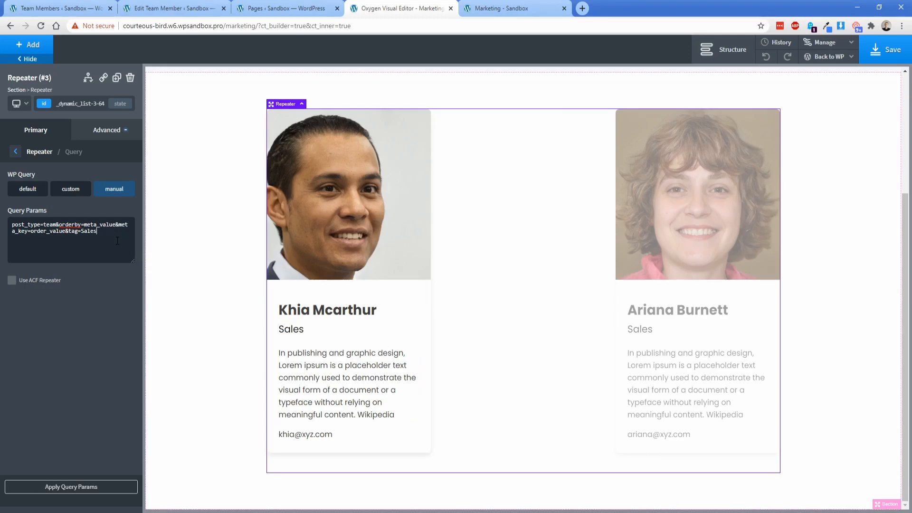
Extend the repeater's tag filter to Sales,Marketing, apply the query parameters and review the listed team members
type(",Marketing")
left_click(81, 487)
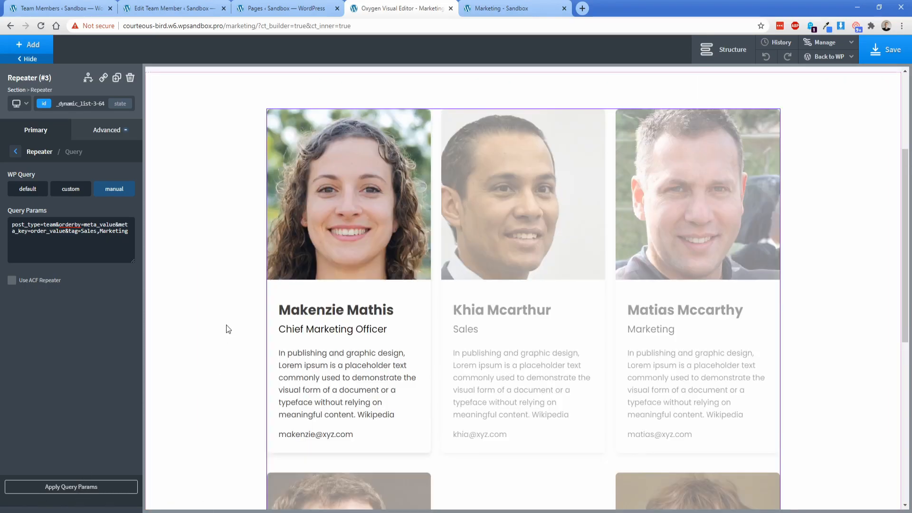
scroll(249, 308, "down", 7)
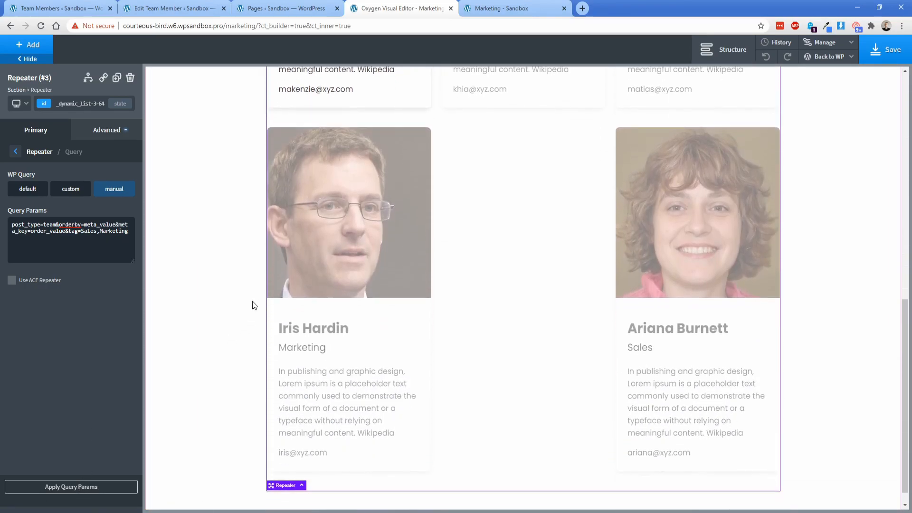
scroll(252, 305, "up", 6)
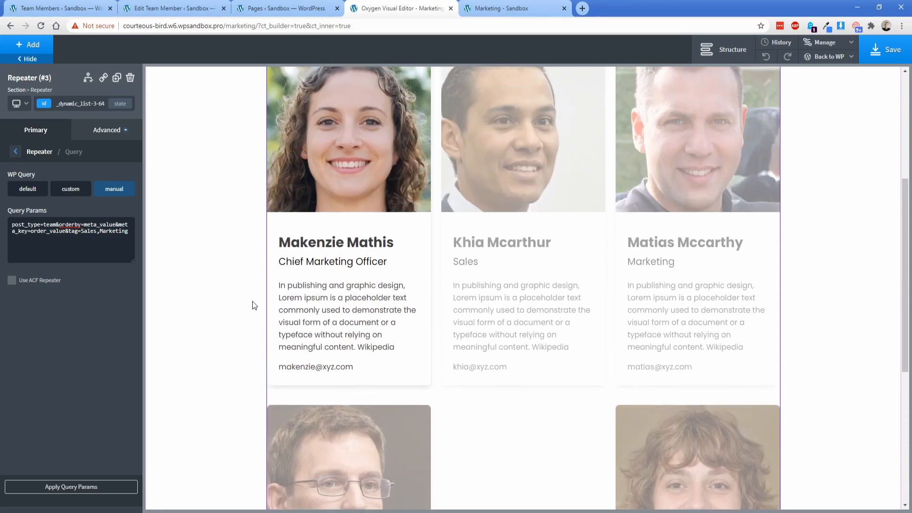
scroll(252, 305, "up", 1)
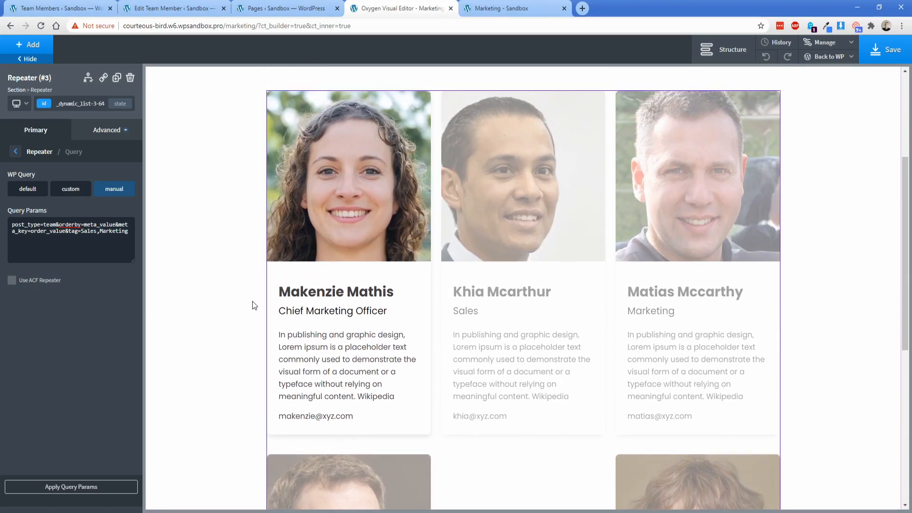
left_click_drag(69, 233, 129, 233)
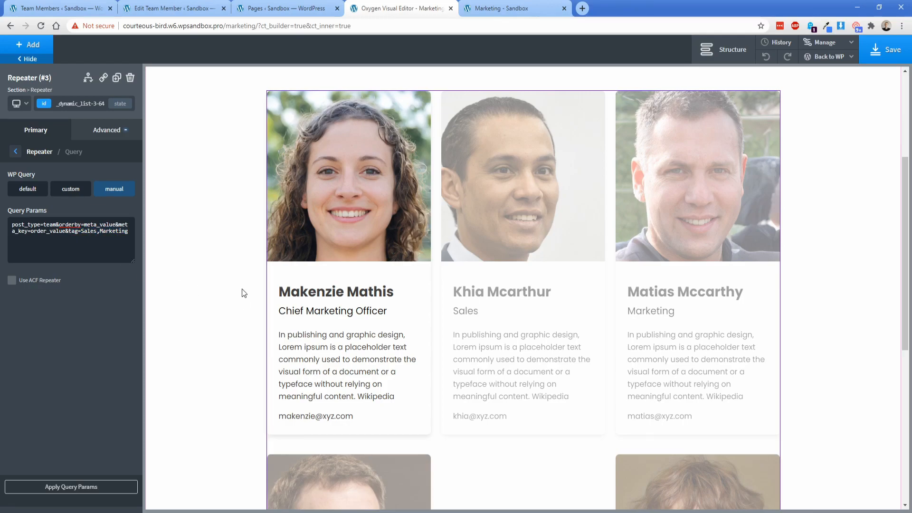